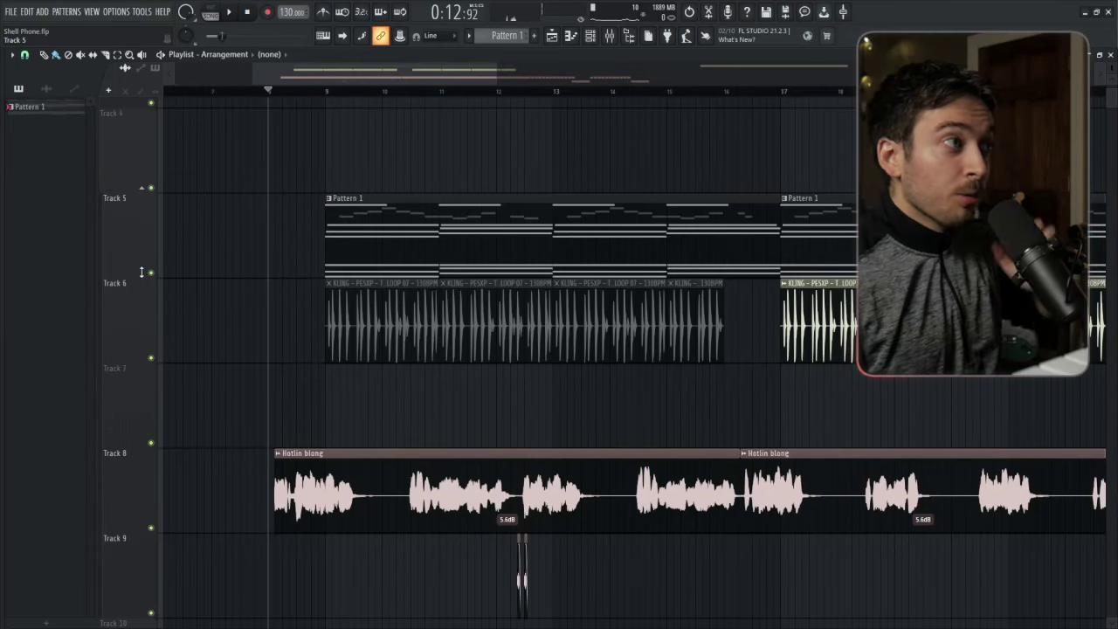
- Solo Track 5 and play the arrangement from around bar 10 onward
right_click(152, 274)
left_click(321, 90)
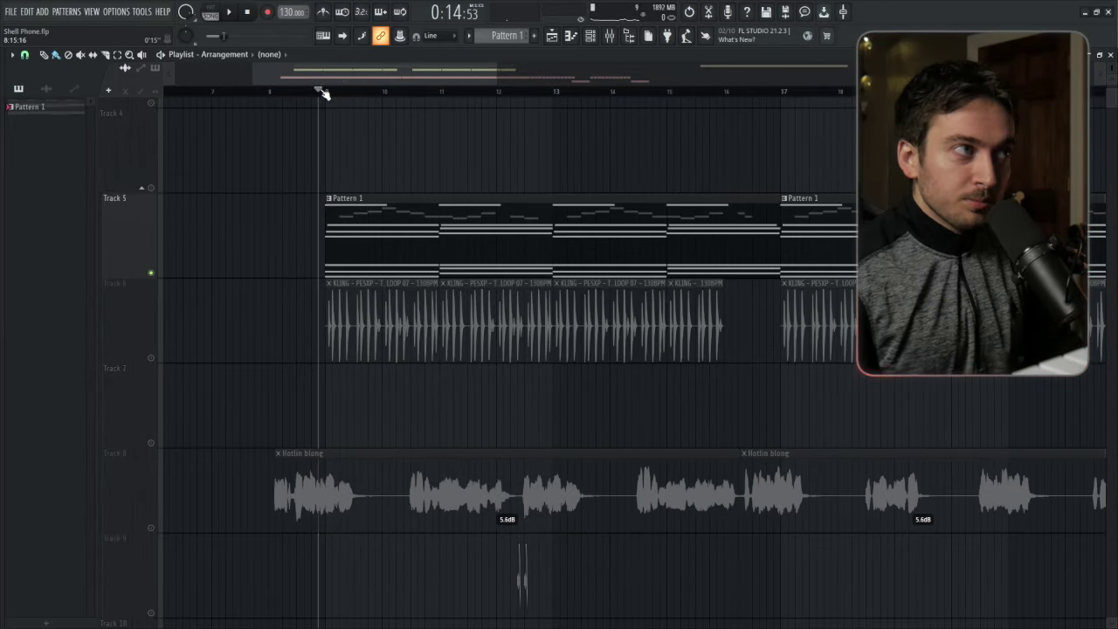
key("space")
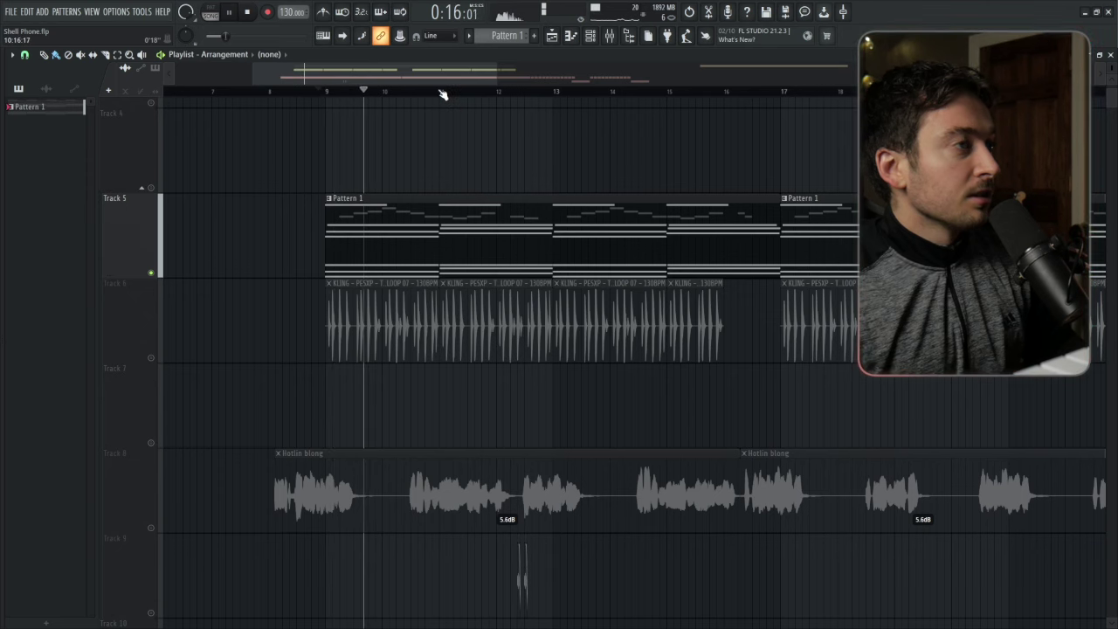
left_click(442, 92)
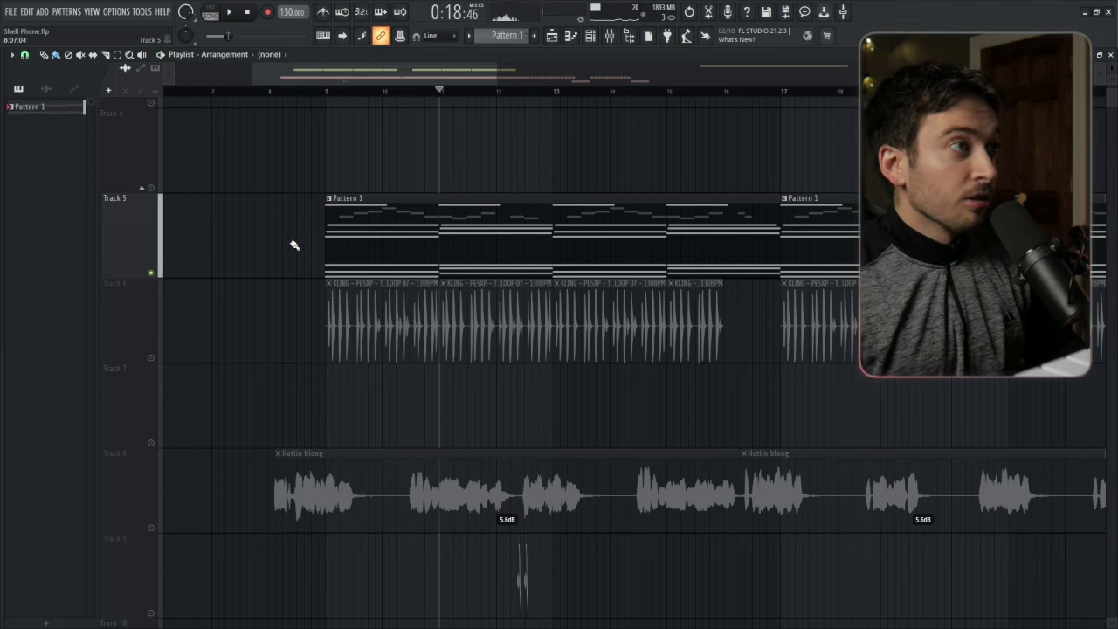
- Audition Pattern 1's notes in the piano roll
double_click(392, 232)
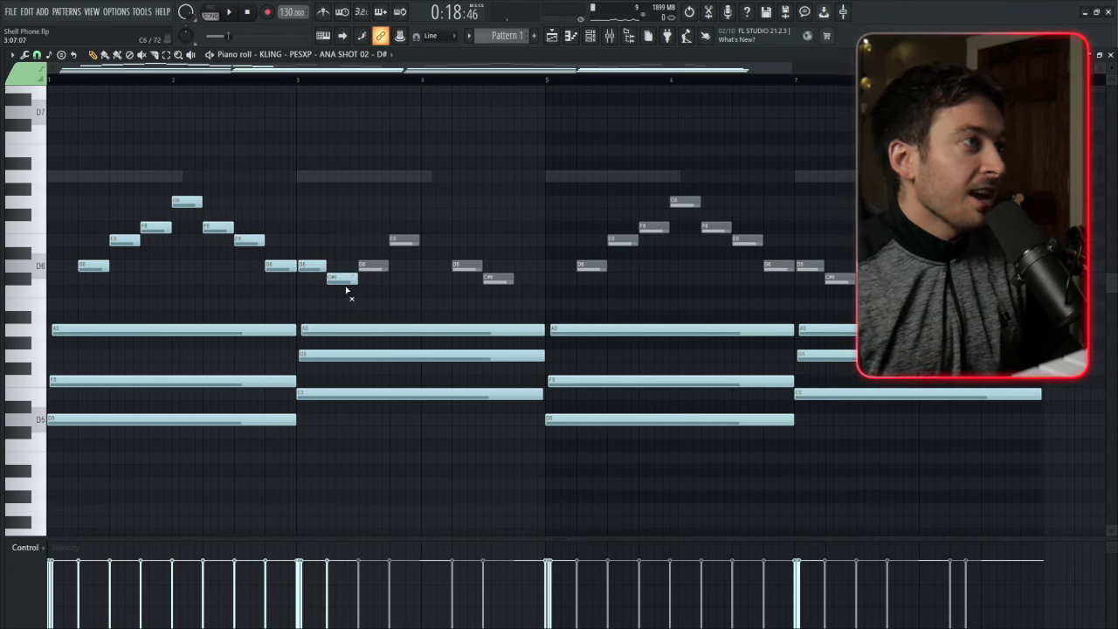
key("space")
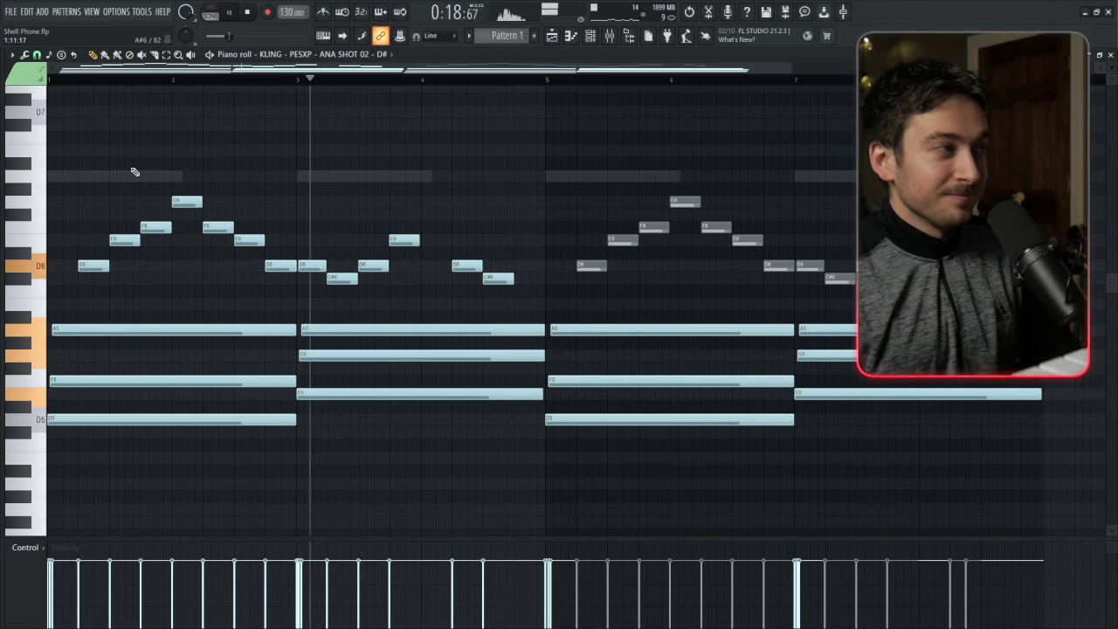
key("space")
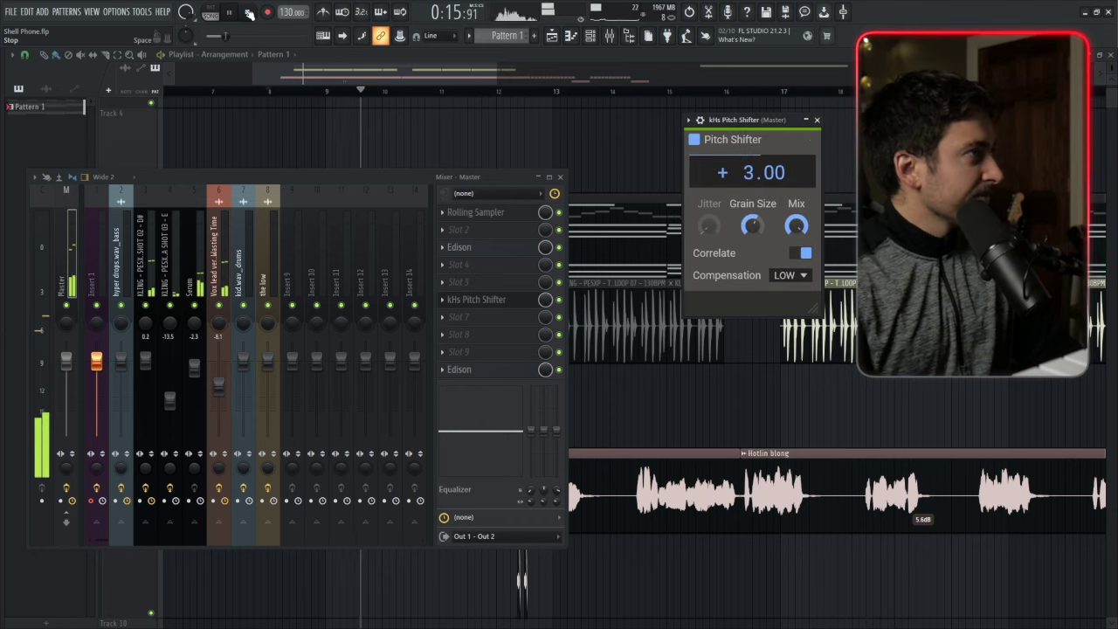
- Lower the master Pitch Shifter to -2.00, audition it, and open Hotlin blong's settings
left_click(249, 13)
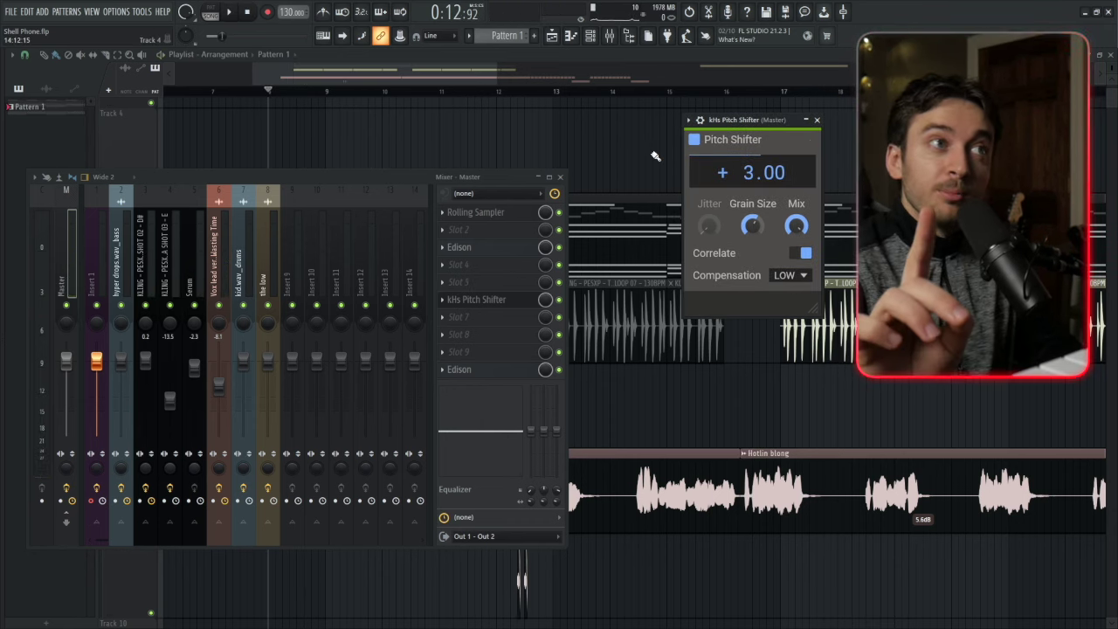
left_click_drag(751, 172, 751, 192)
scroll(732, 173, "up", 1)
key("space")
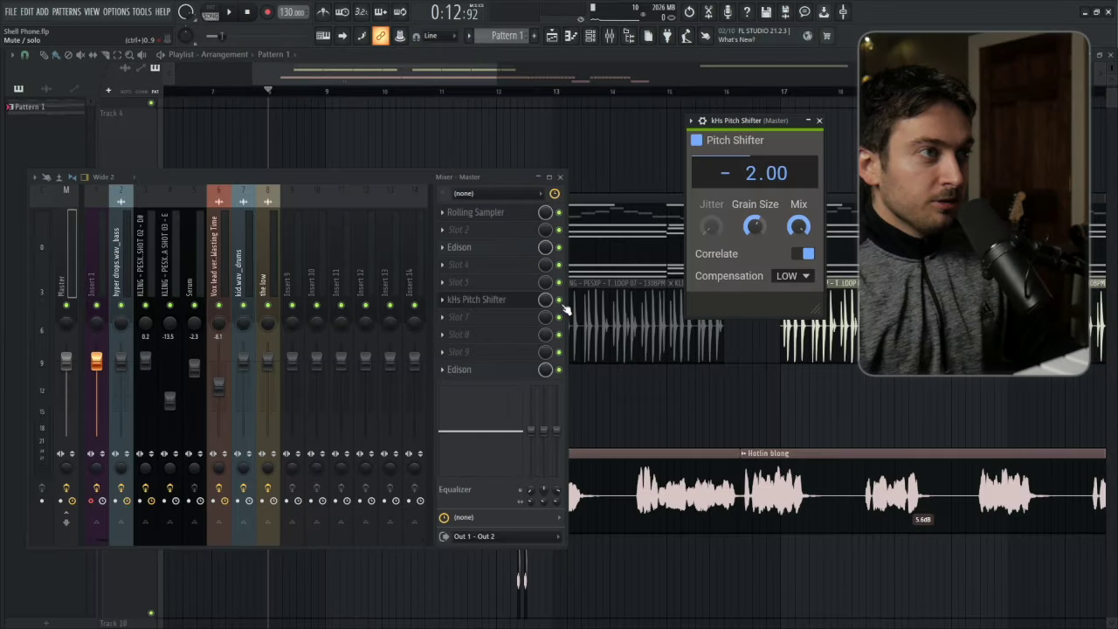
double_click(435, 511)
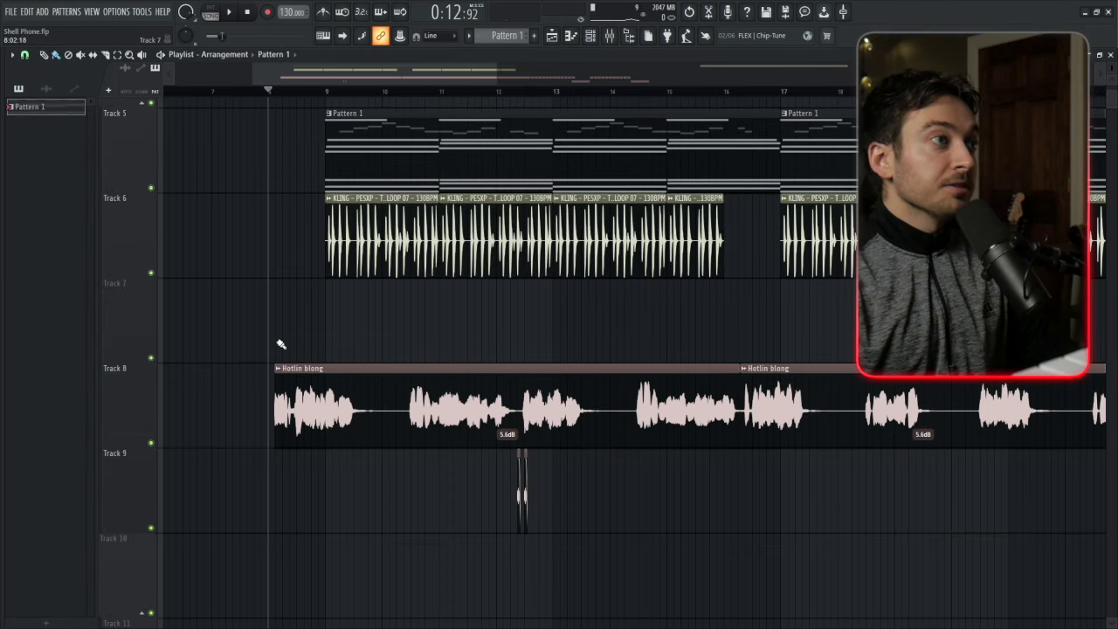
- Mute the first run of KLING drum-loop clips on Track 6 and play it back
scroll(280, 369, "up", 1)
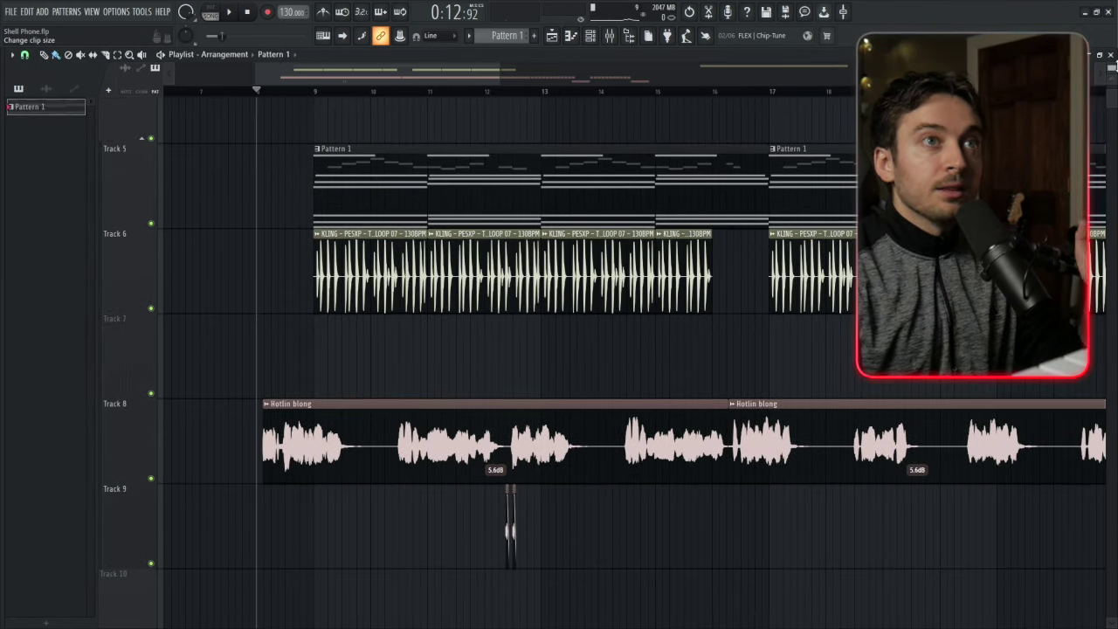
scroll(475, 71, "down", 2)
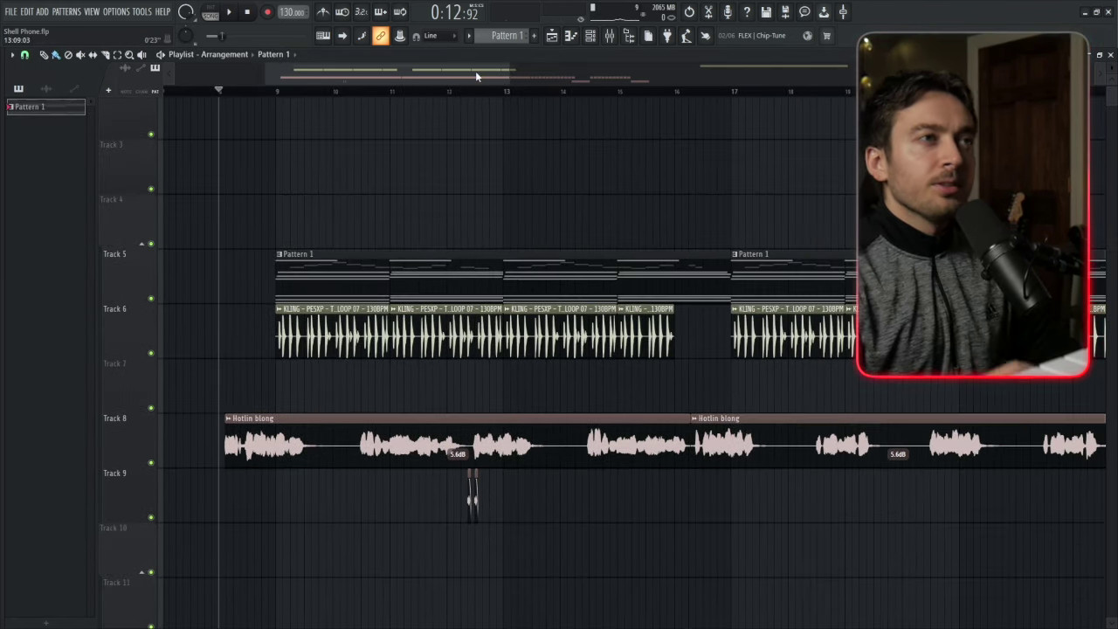
left_click_drag(476, 75, 521, 75)
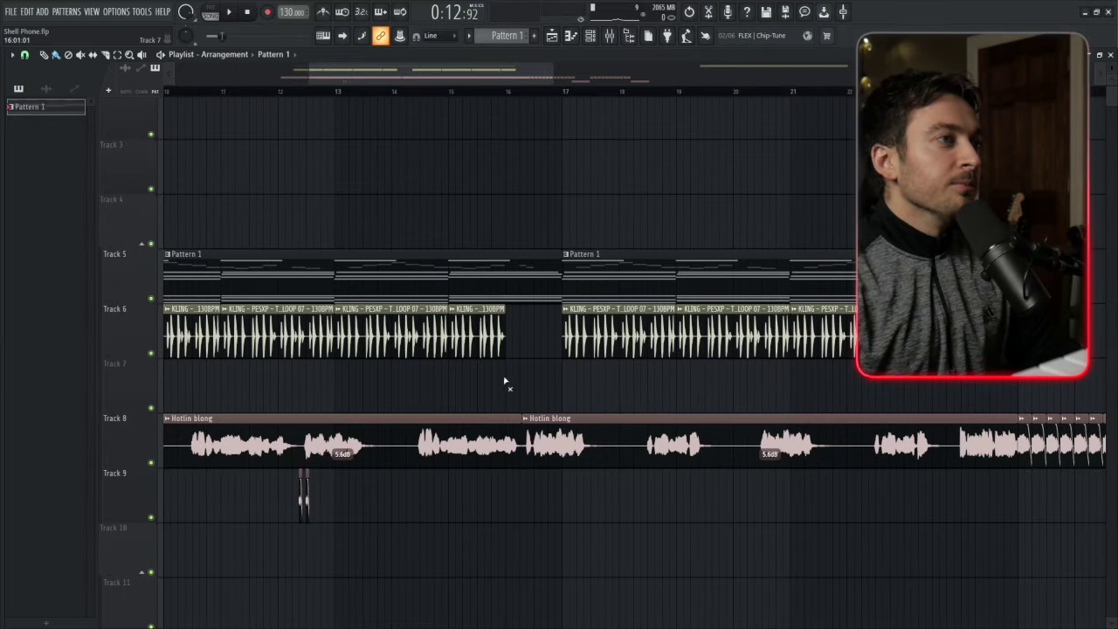
left_click_drag(505, 383, 166, 332)
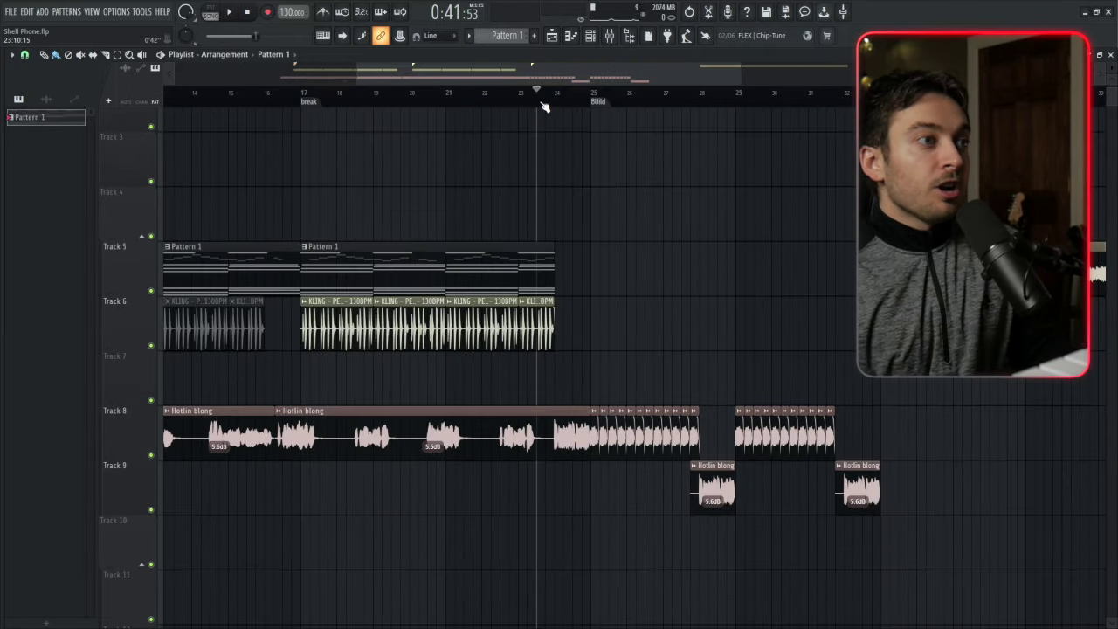
key("space")
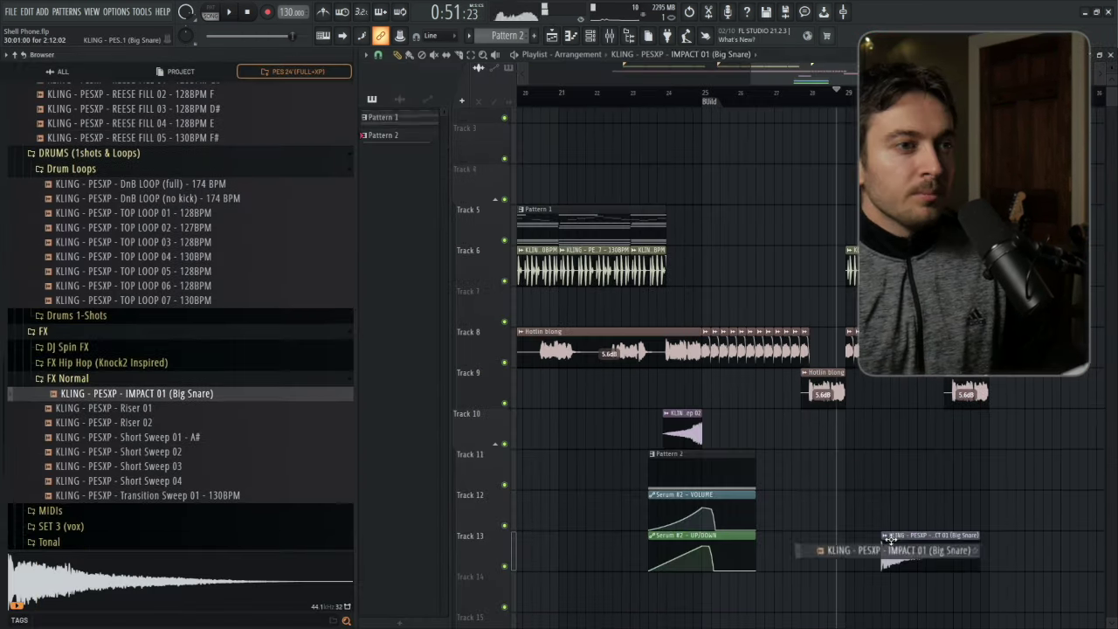
- Place the IMPACT 01 (Big Snare) sample in the Playlist and audition it
left_click_drag(131, 393, 906, 530)
double_click(906, 529)
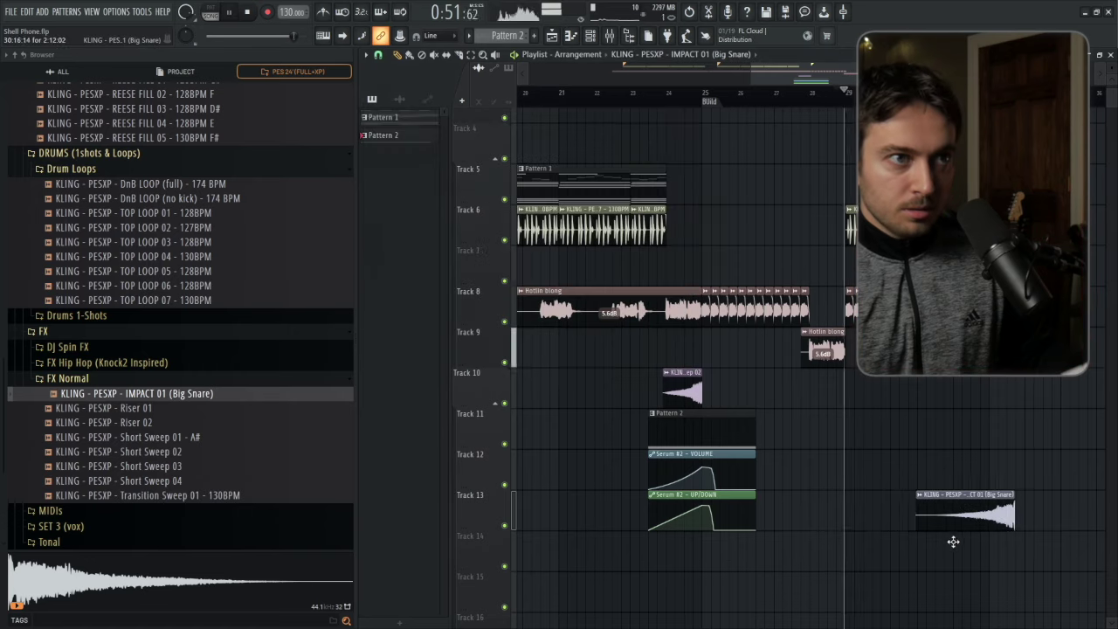
key("space")
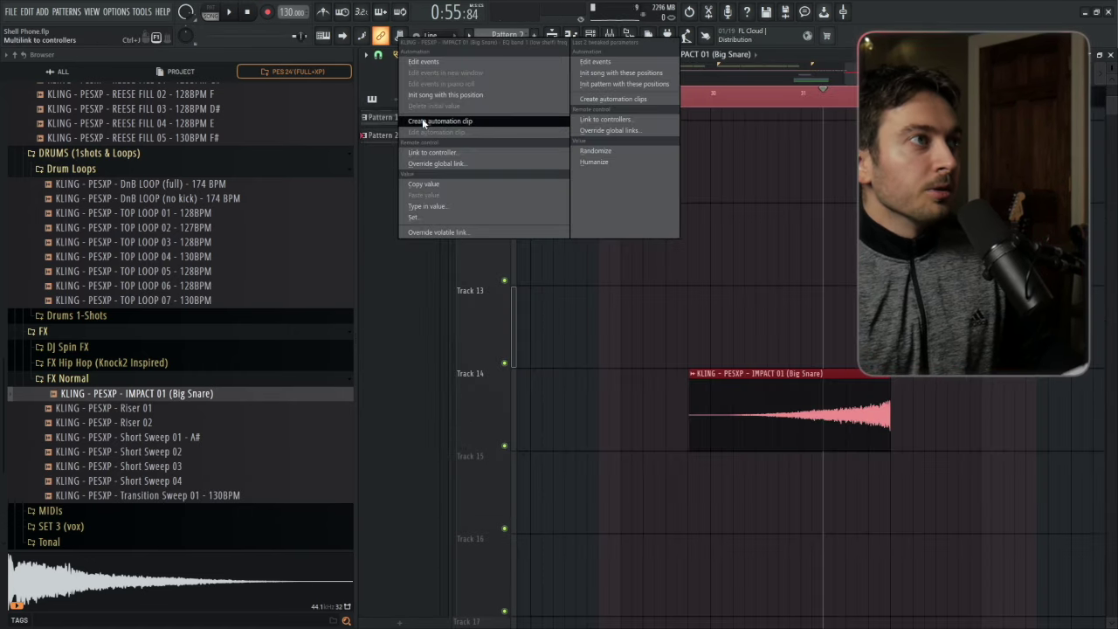
- Add an EQ low-shelf frequency automation clip on Track 15 rising to a peak
left_click(611, 131)
mouse_move(650, 124)
left_mouse_down()
mouse_move(660, 536)
mouse_move(621, 539)
left_mouse_up()
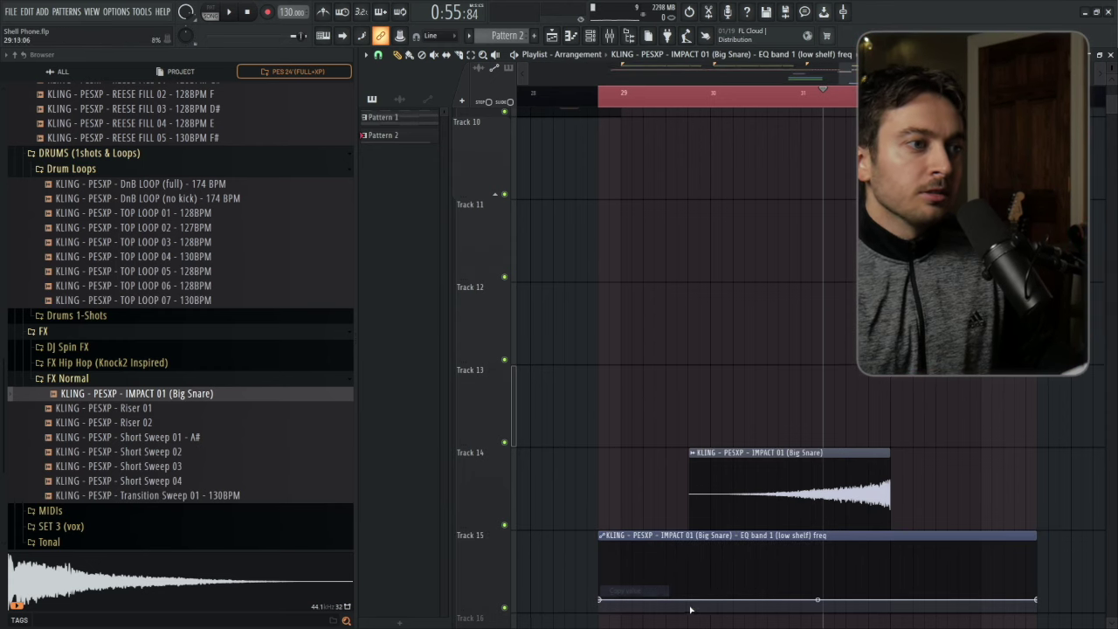
left_click(903, 578)
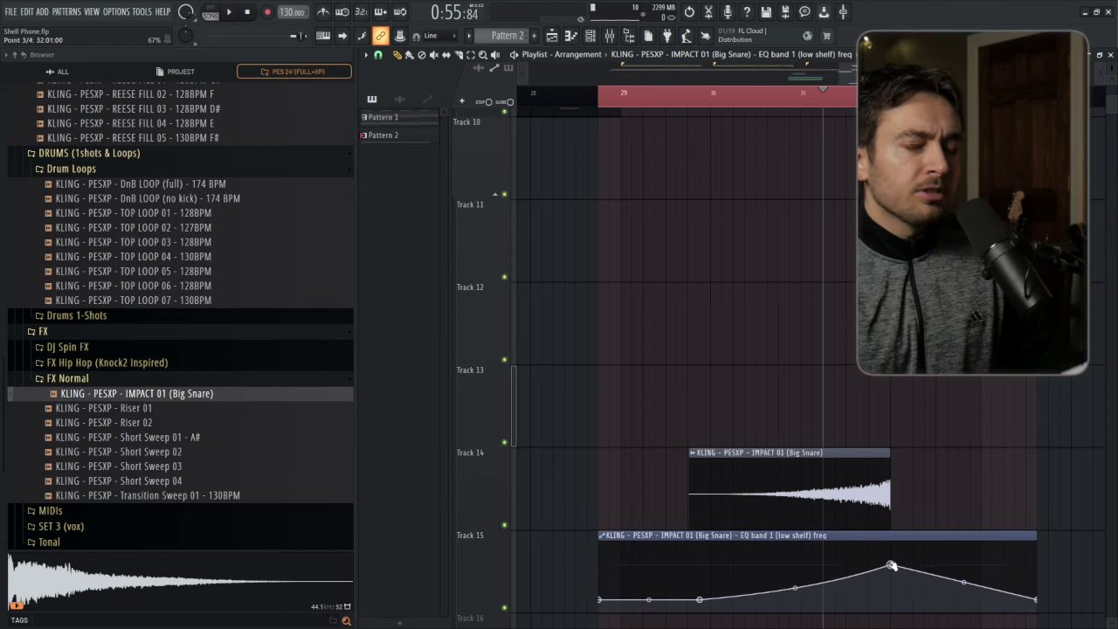
key("space")
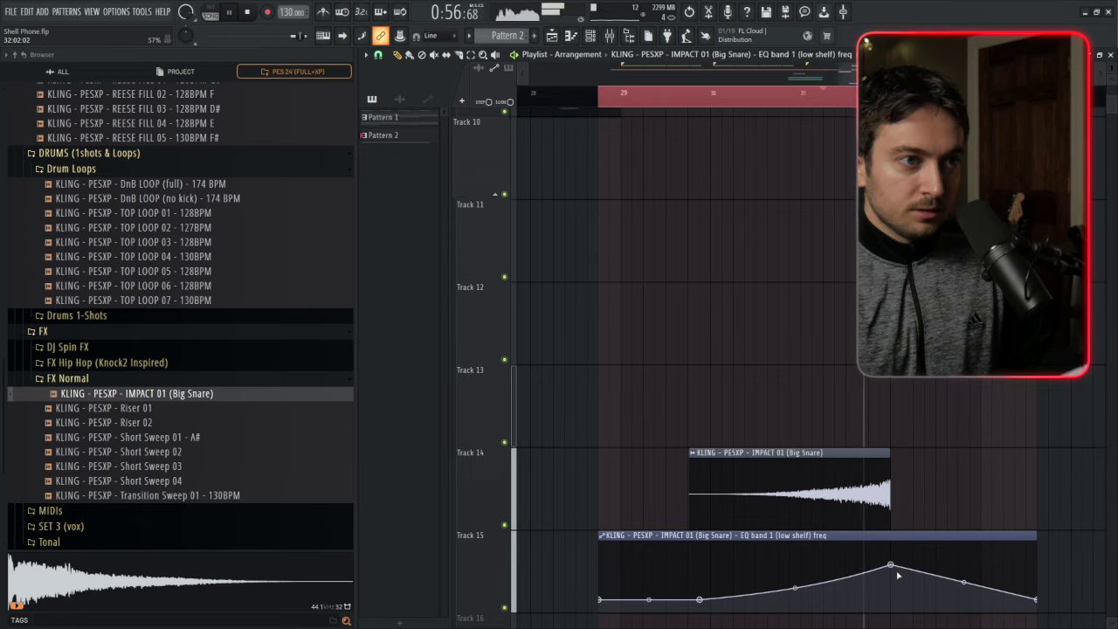
key("space")
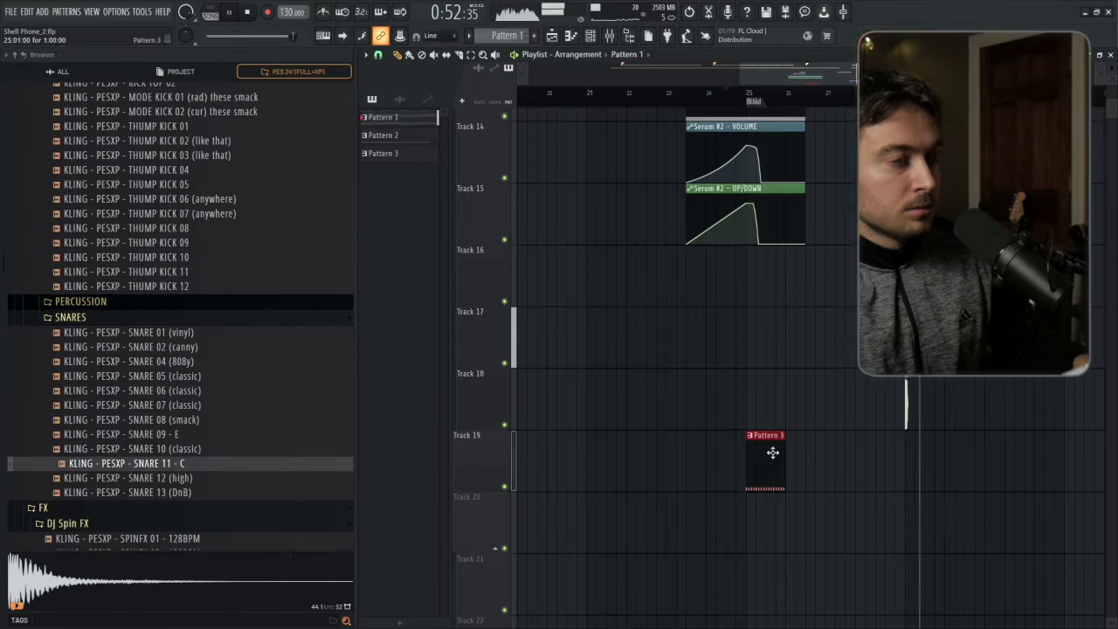
- Repeat the Pattern 3 clip along Track 19 and open the MODE KICK 02 clip's settings
key("ctrl+b")
key("ctrl+b")
key("ctrl+b")
key("ctrl+b")
key("ctrl+b")
key("ctrl+b")
key("ctrl+b")
key("ctrl+b")
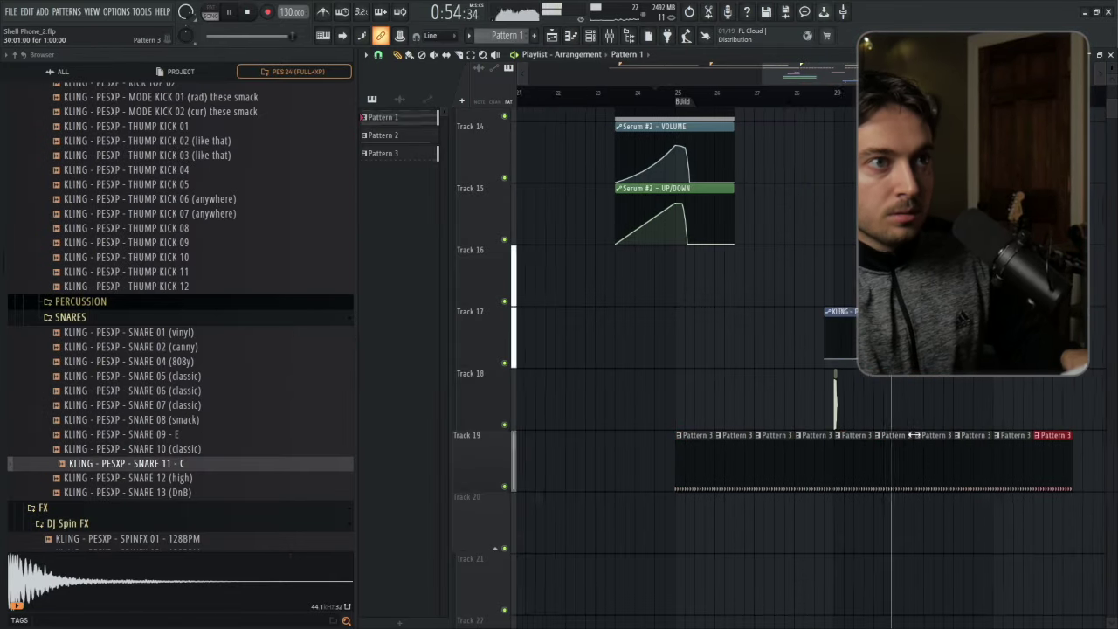
key("ctrl+b")
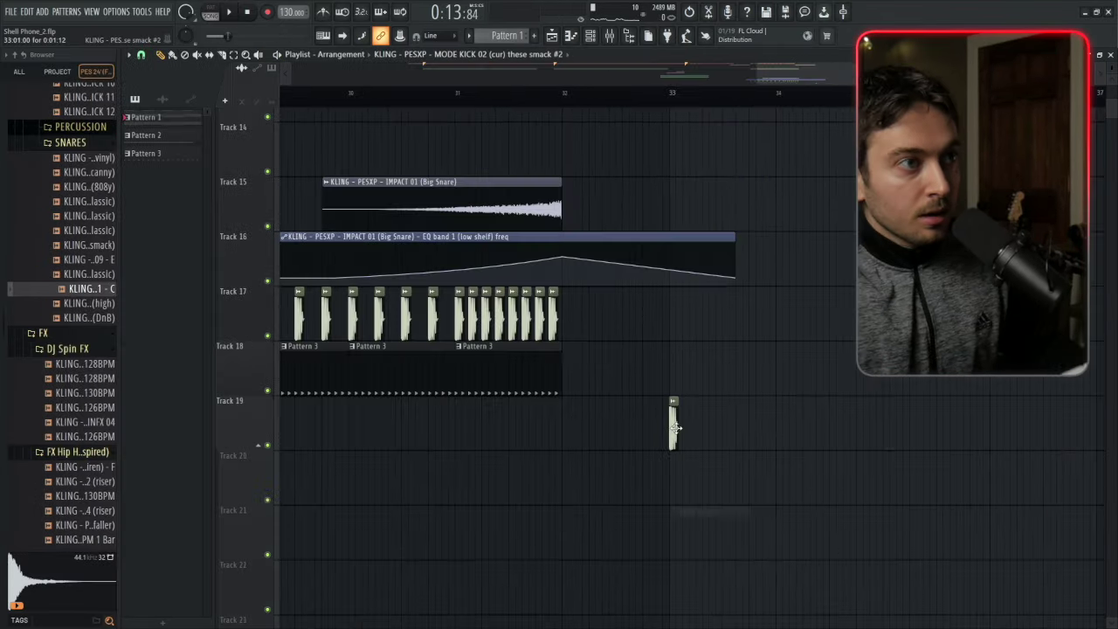
double_click(598, 231)
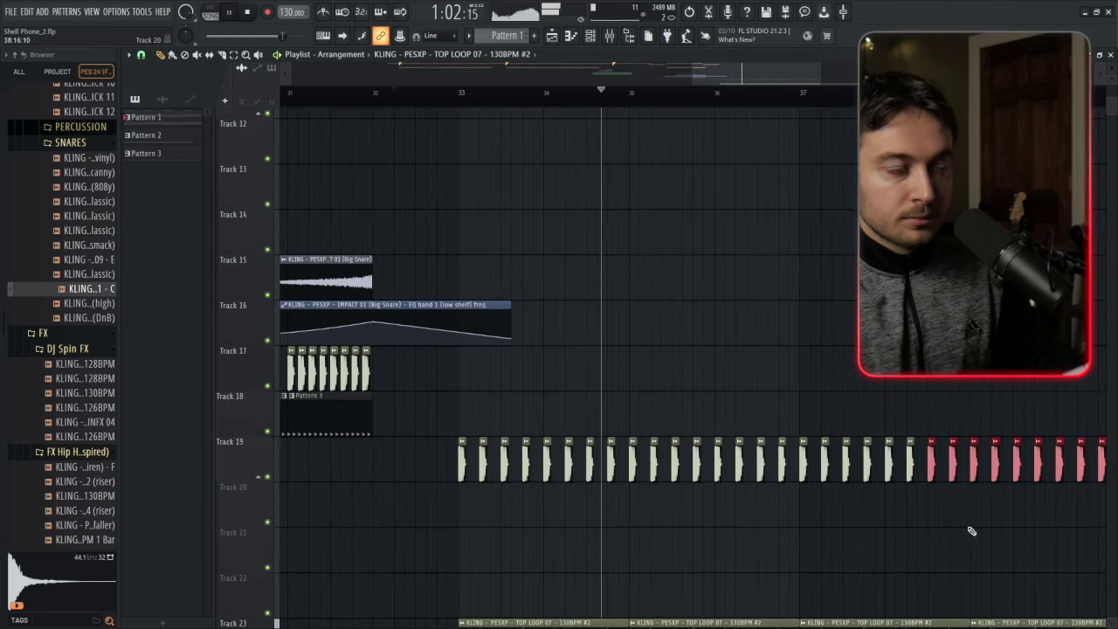
- Switch Serum #3 to the BASS_Minimal (PESXP) preset
scroll(968, 530, "down", 3)
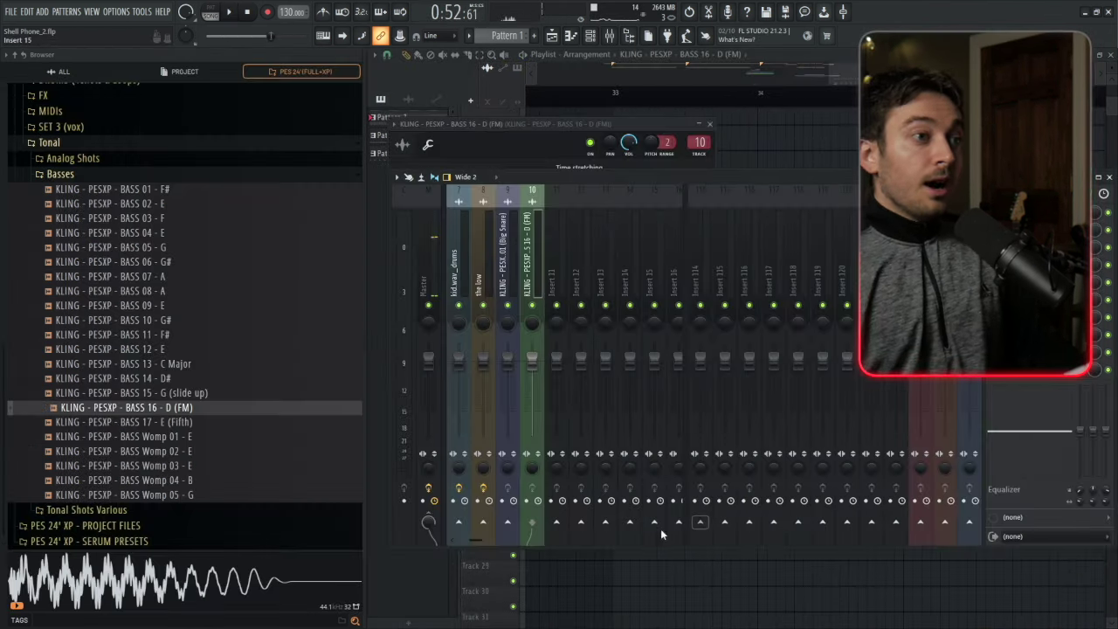
right_click(698, 524)
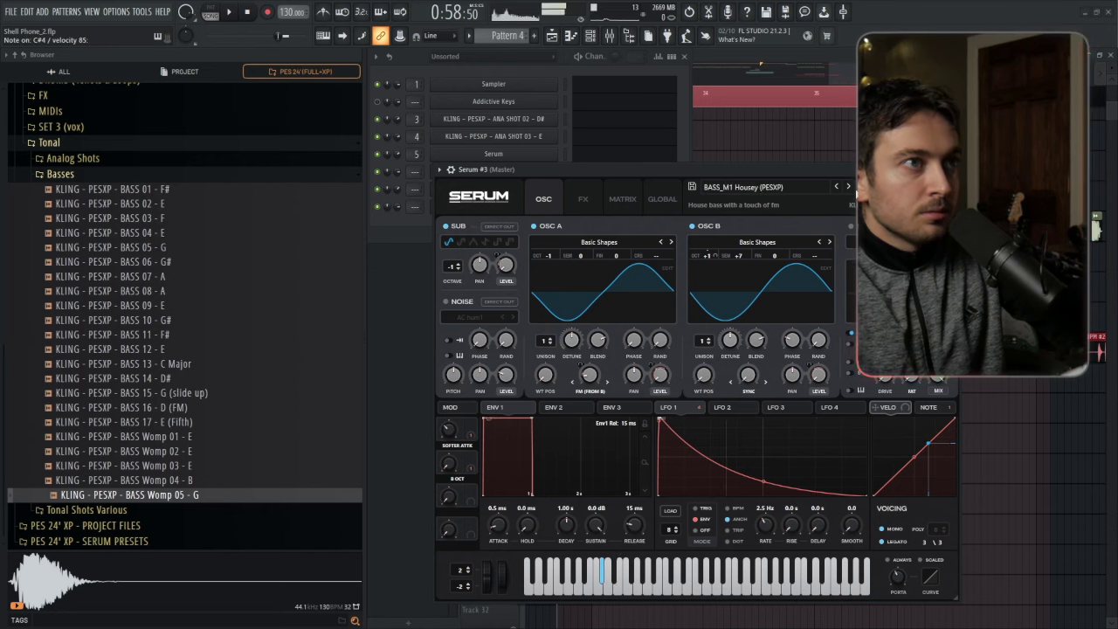
left_click(846, 187)
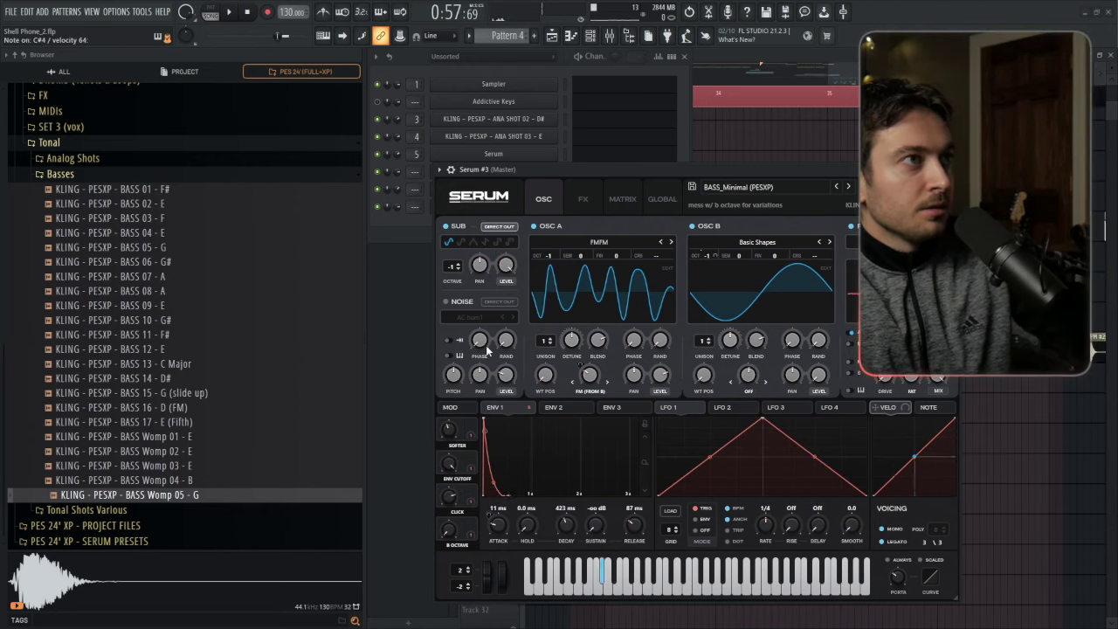
- Shift the left group of Serum #3 bass notes in Pattern 4 one grid step later
key("F7")
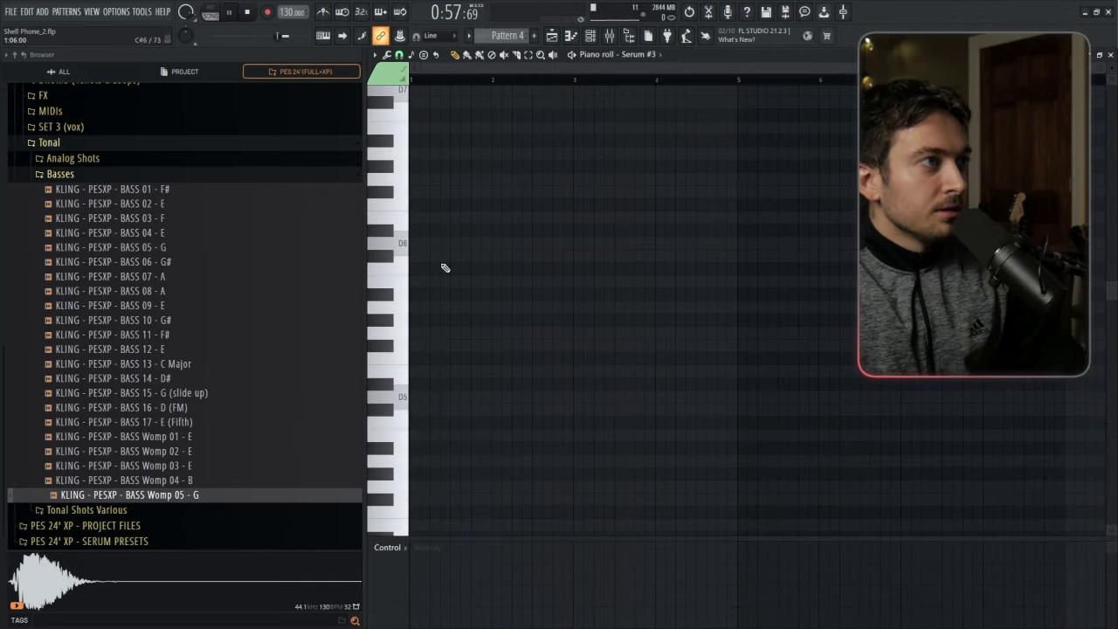
left_click(590, 35)
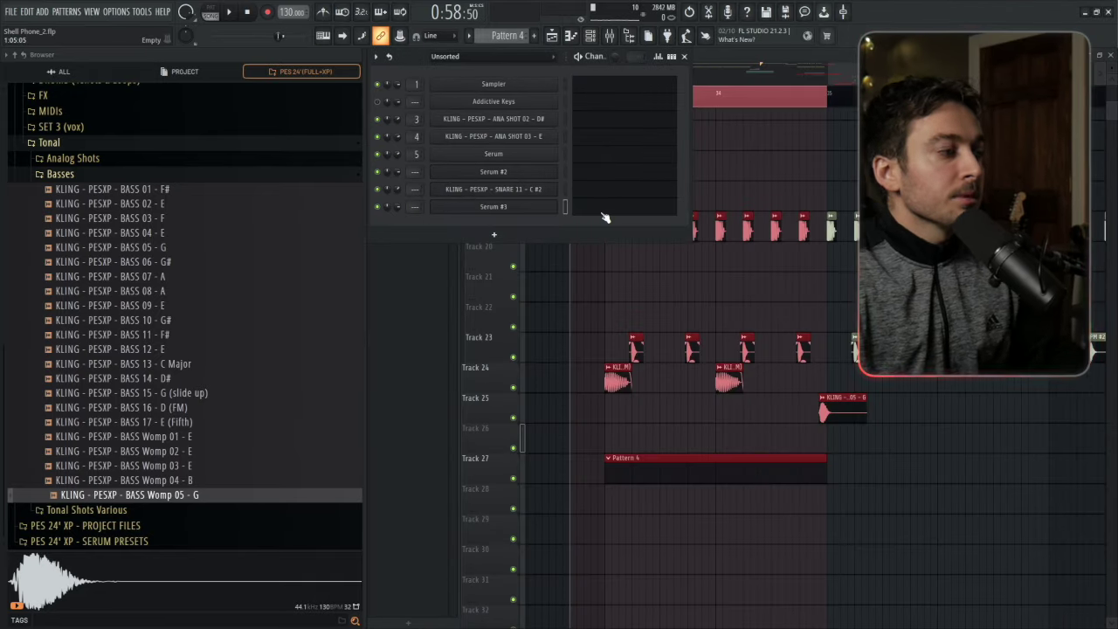
key("F7")
key("F7")
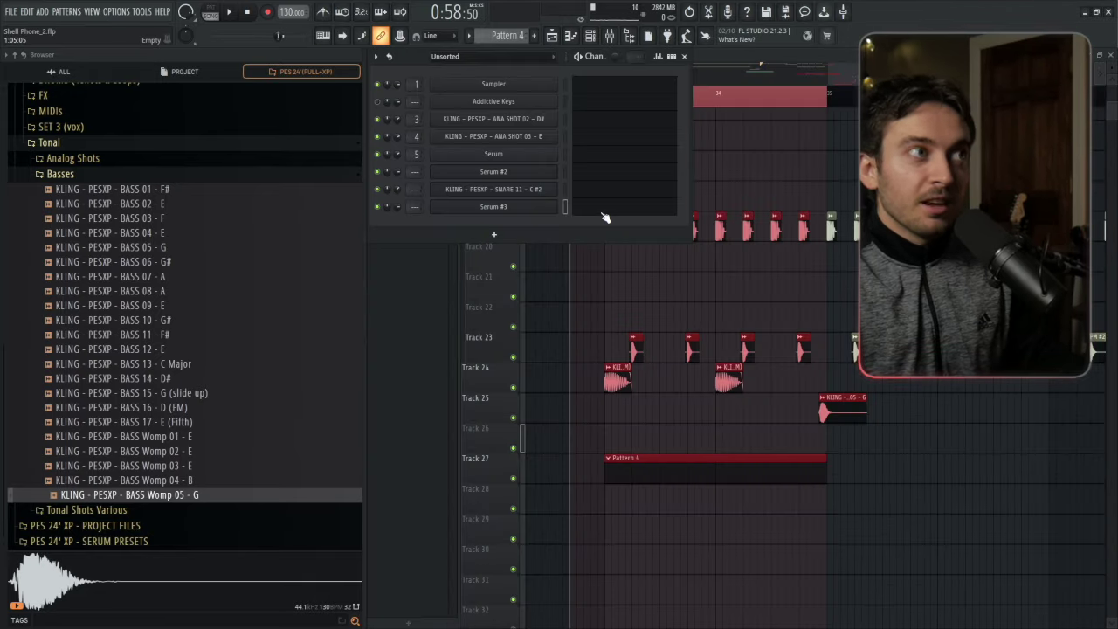
key("F7")
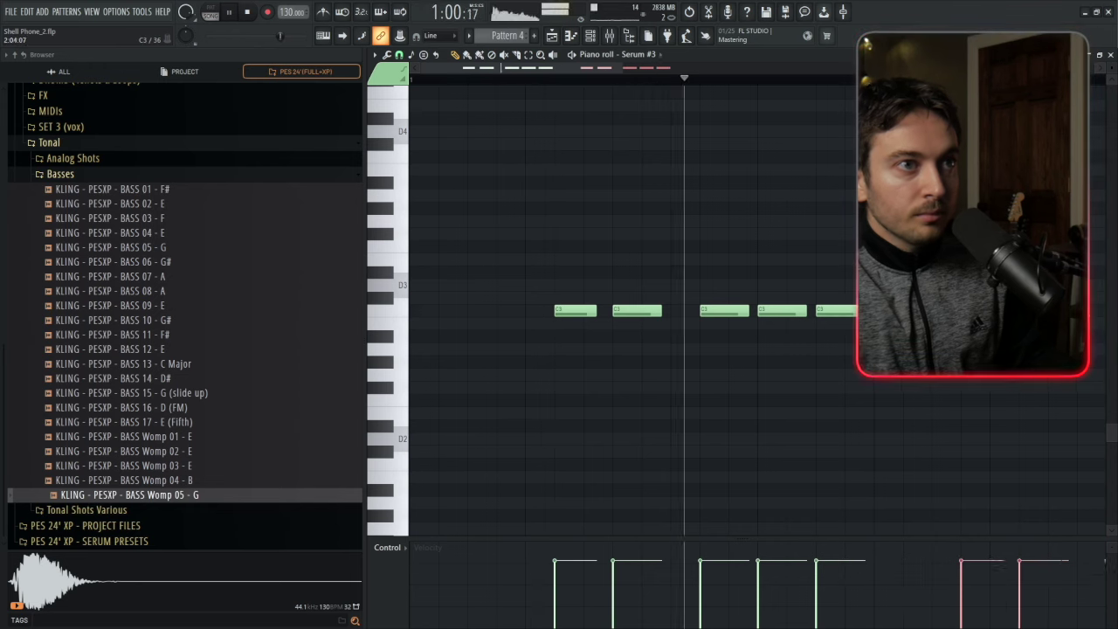
scroll(772, 323, "down", 2)
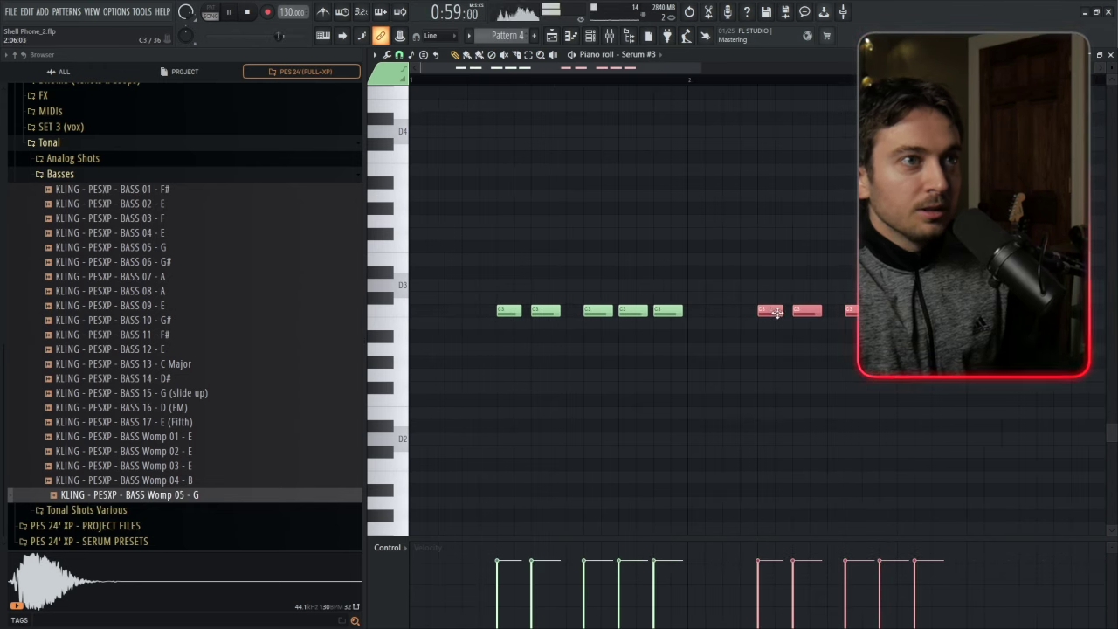
left_click_drag(776, 313, 794, 313)
left_click_drag(859, 295, 562, 354)
left_click_drag(779, 306, 499, 353)
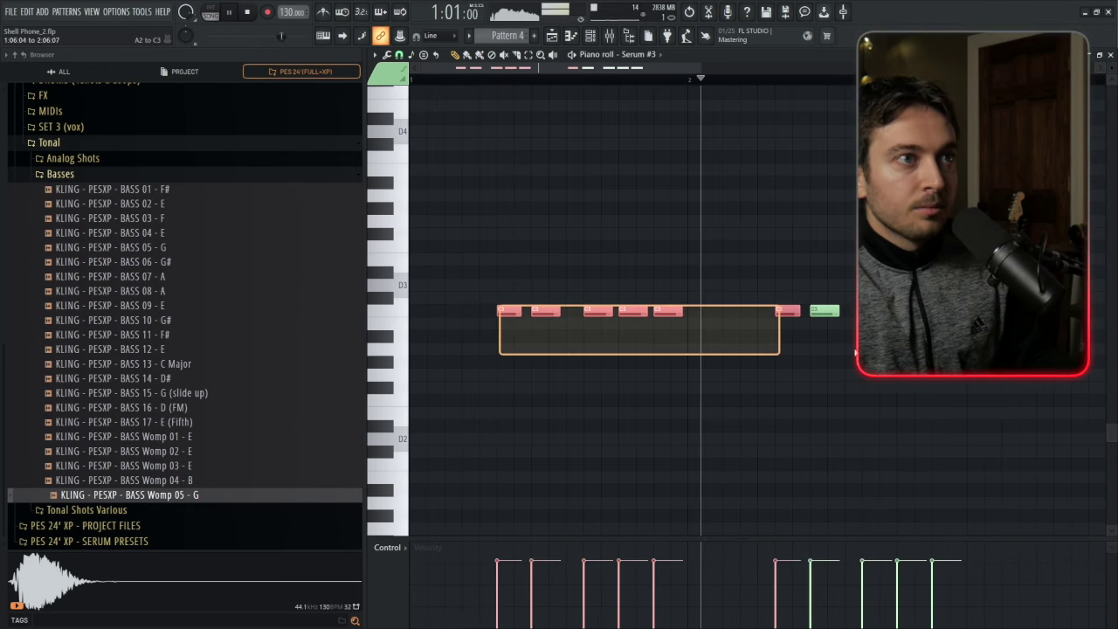
- Delete the first Hotlin blong #2 clip on Track 6 and trim the rest into short stabs
key("space")
key("F7")
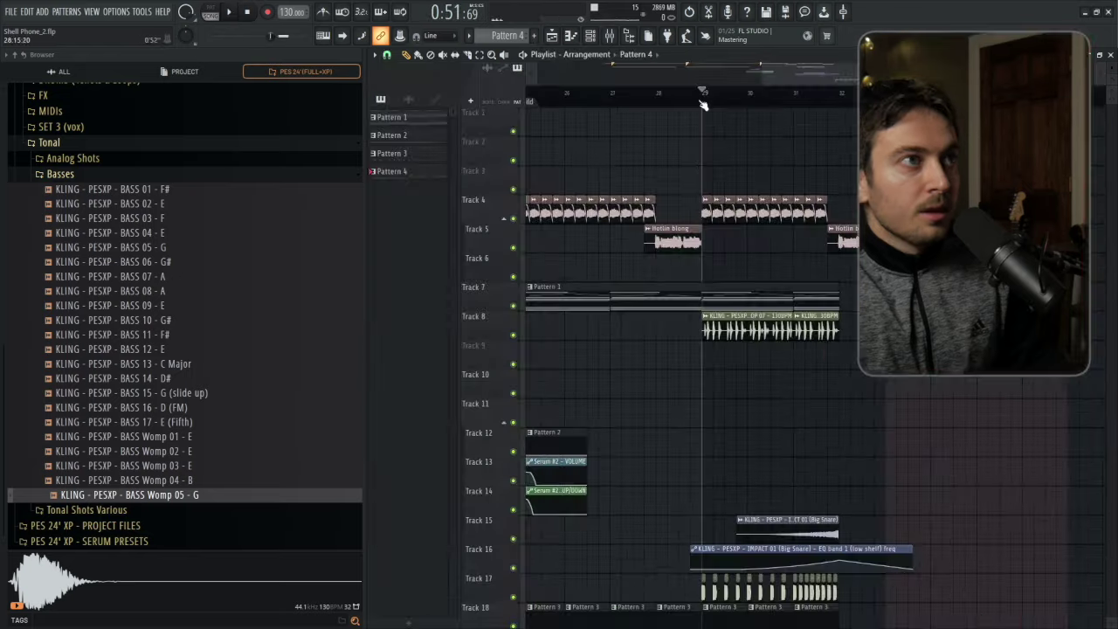
scroll(1030, 388, "up", 2)
scroll(918, 425, "up", 2)
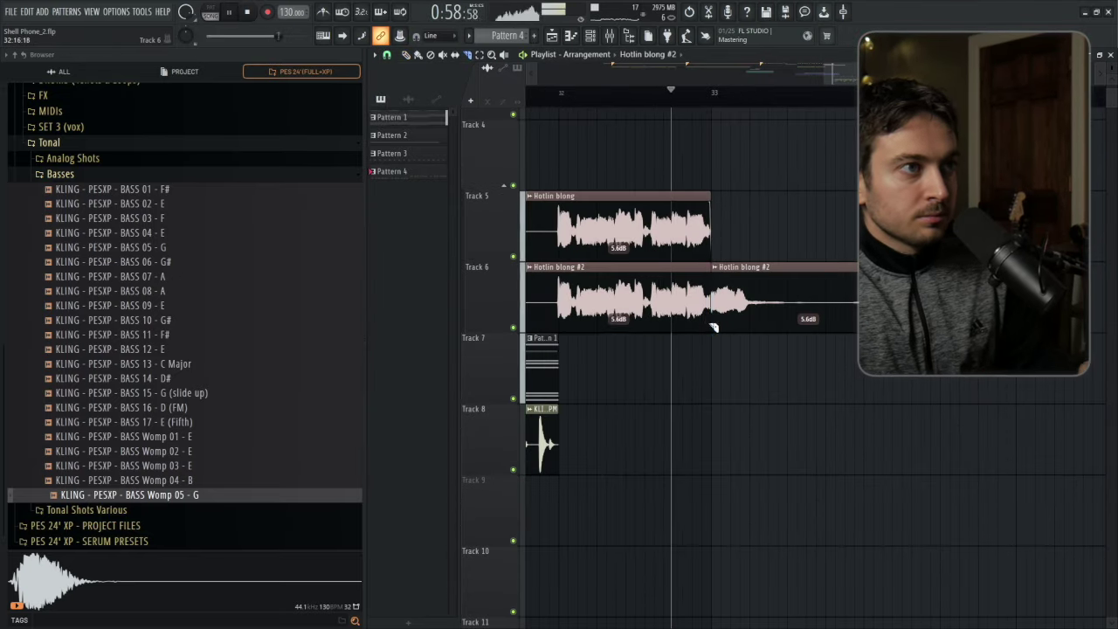
right_click(703, 323)
key("space")
mouse_move(817, 277)
left_mouse_down()
mouse_move(745, 276)
mouse_move(891, 308)
left_mouse_up()
key("space")
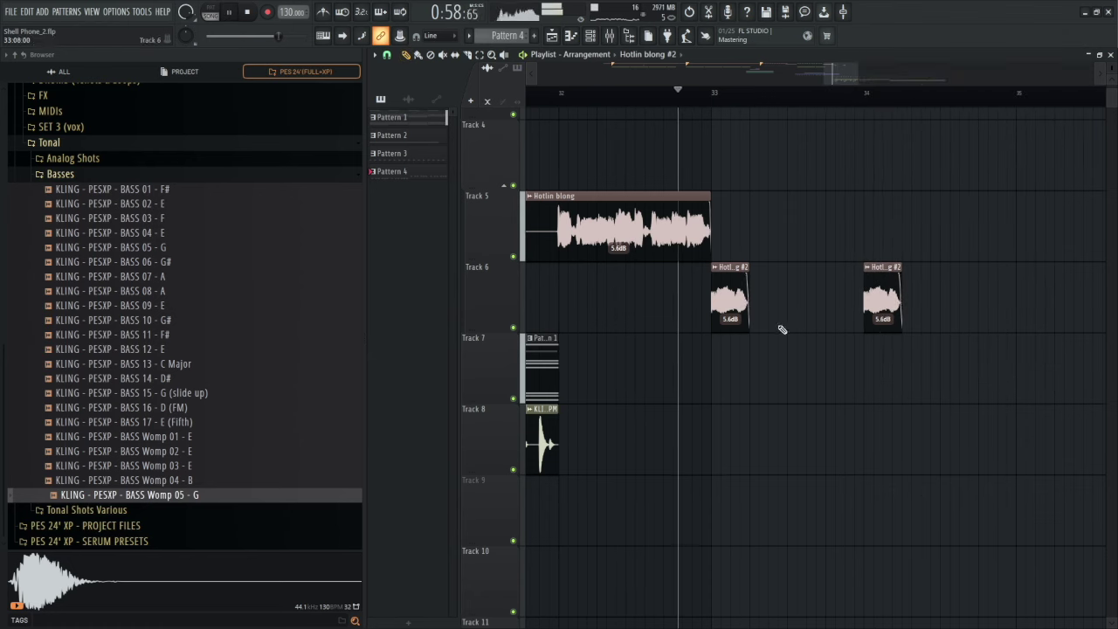
- Show the Hotlin blong #2 channel settings and its mixer insert
double_click(731, 297)
double_click(772, 221)
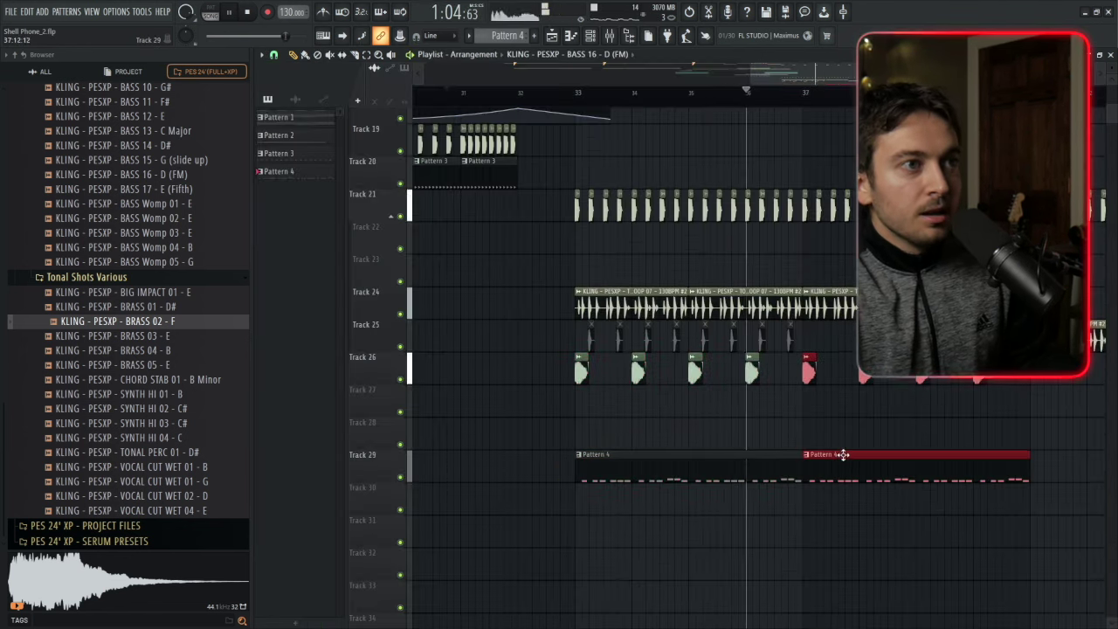
key("space")
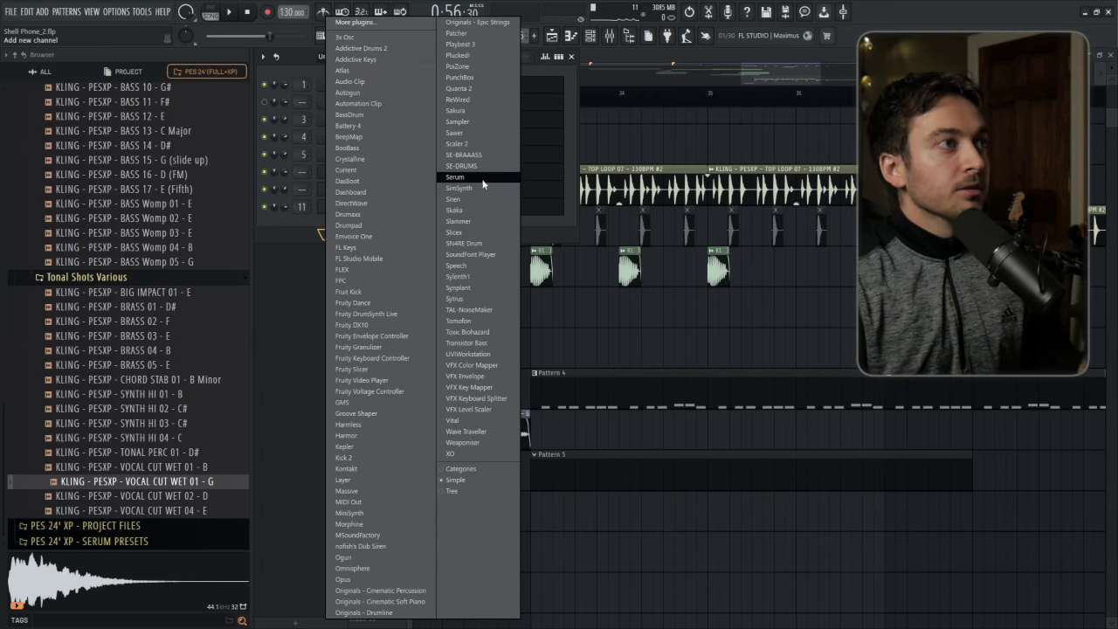
- Load Serum as a new channel, browse its presets, and split Pattern 5 leaving a gap
left_click(483, 179)
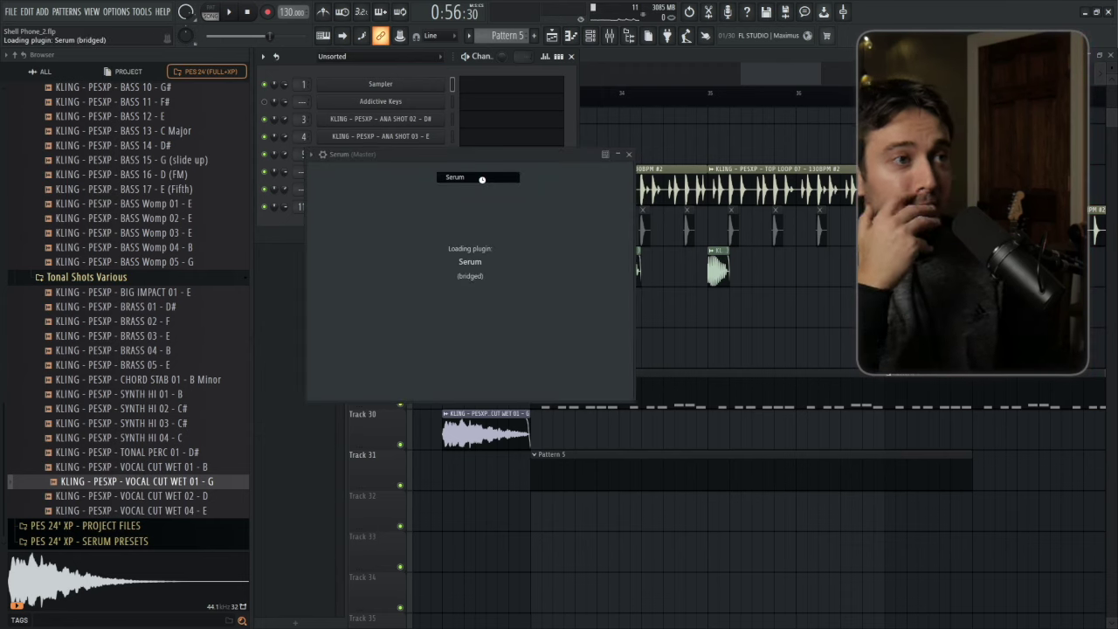
left_click(602, 171)
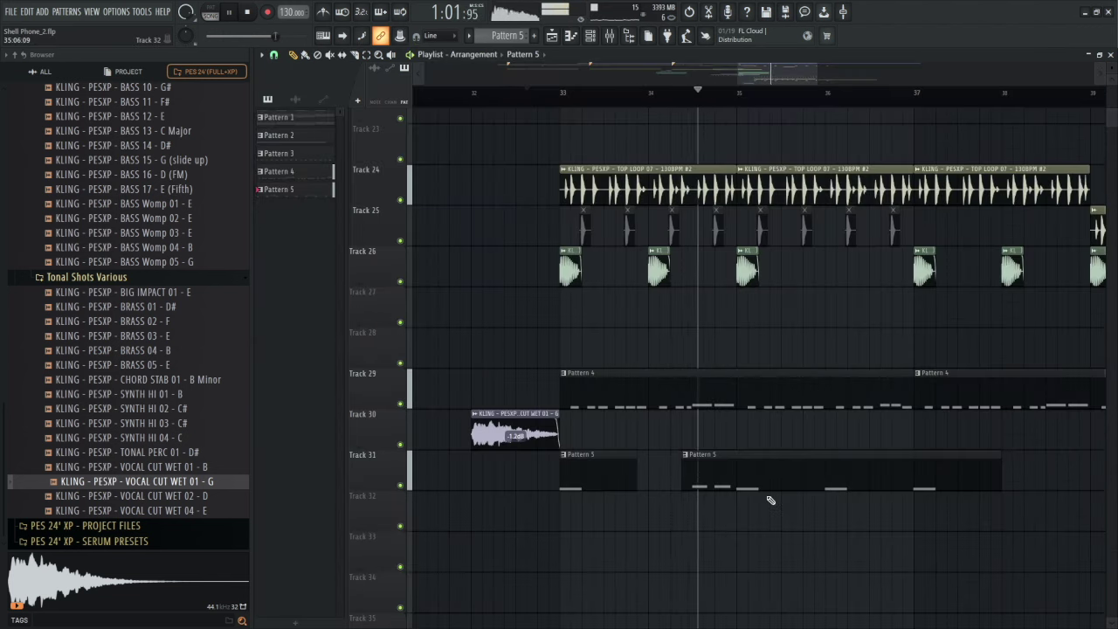
left_click(842, 476)
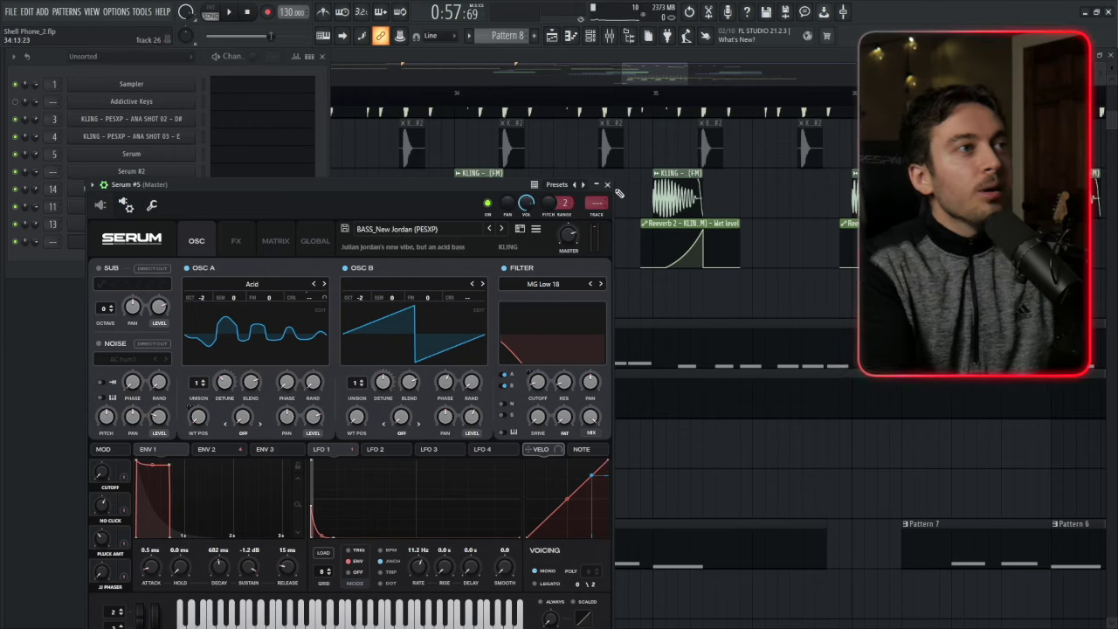
- Delete the Serum #5 channel and preview the KP_REESE FILL_Sharp LSS preset in the Browser
key("alt+Delete")
key("Return")
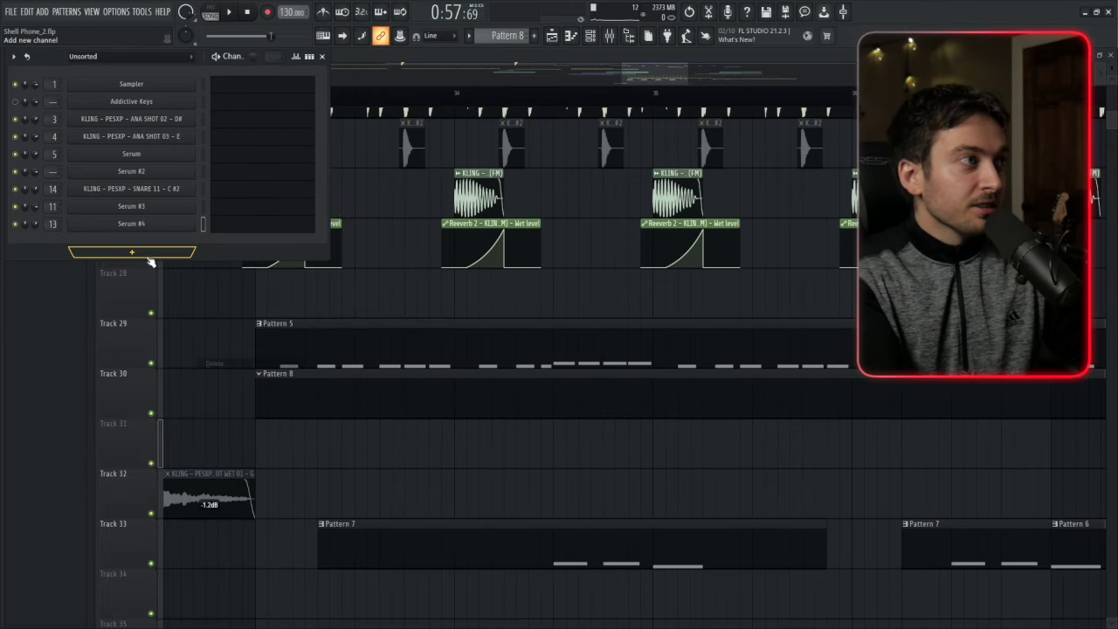
key("alt+F8")
left_click(102, 206)
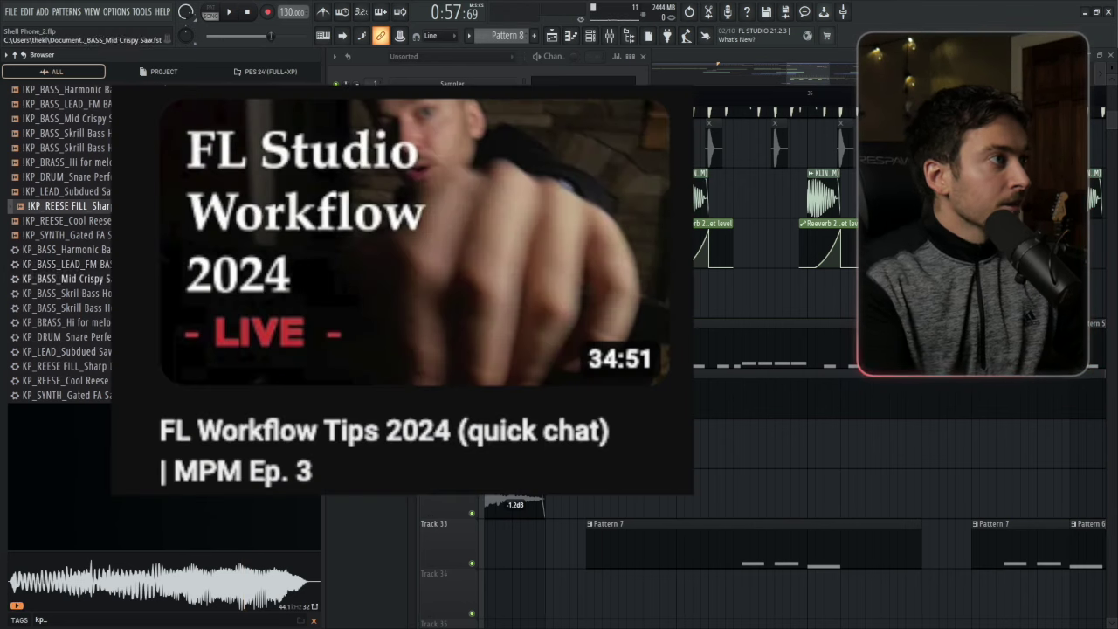
- Add the KP_REESE FILL_Sharp LSS preset as a new Channel Rack channel
left_click_drag(78, 366, 437, 241)
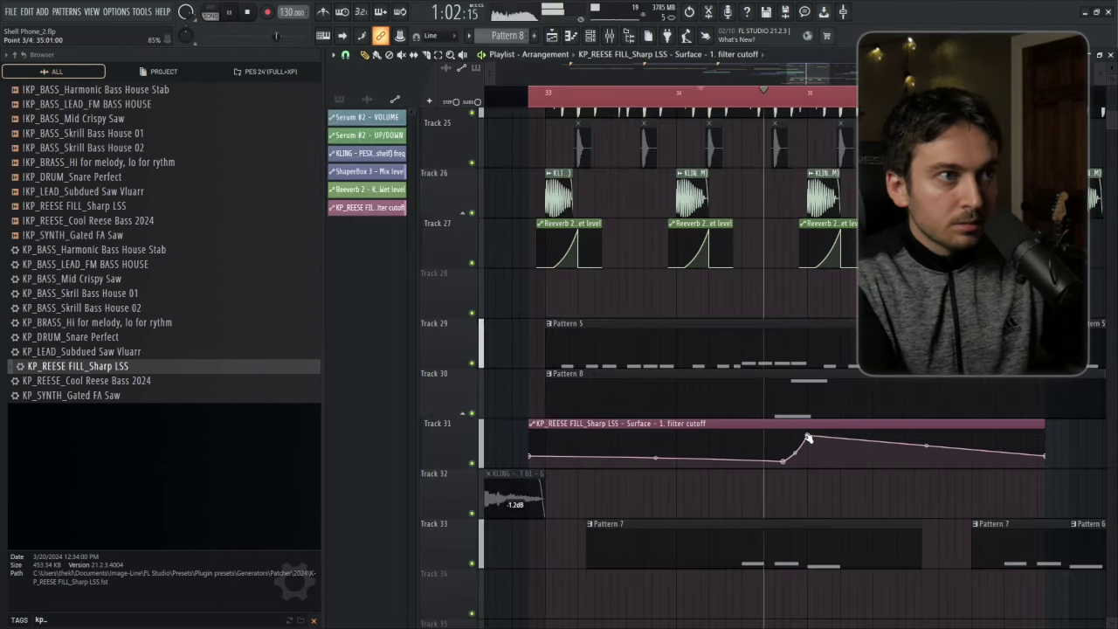
scroll(752, 461, "down", 3)
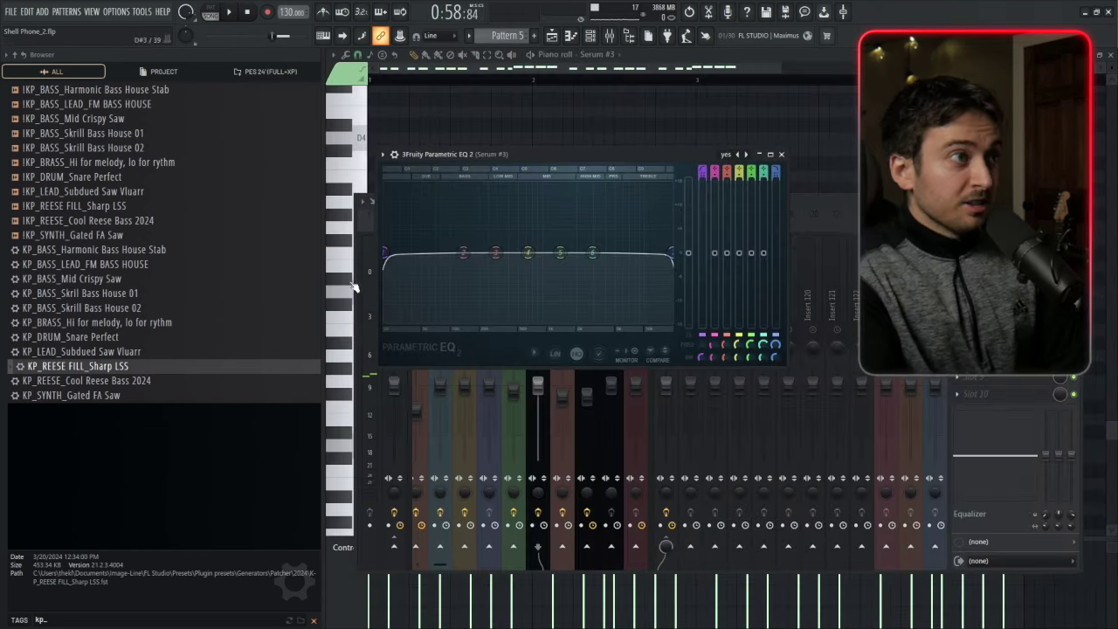
- Lower Serum #3's EQ Band 1 high-pass cutoff and soften the reese filter-cutoff automation curve
mouse_move(431, 253)
left_mouse_down()
mouse_move(394, 253)
mouse_move(447, 253)
left_mouse_up()
key("space")
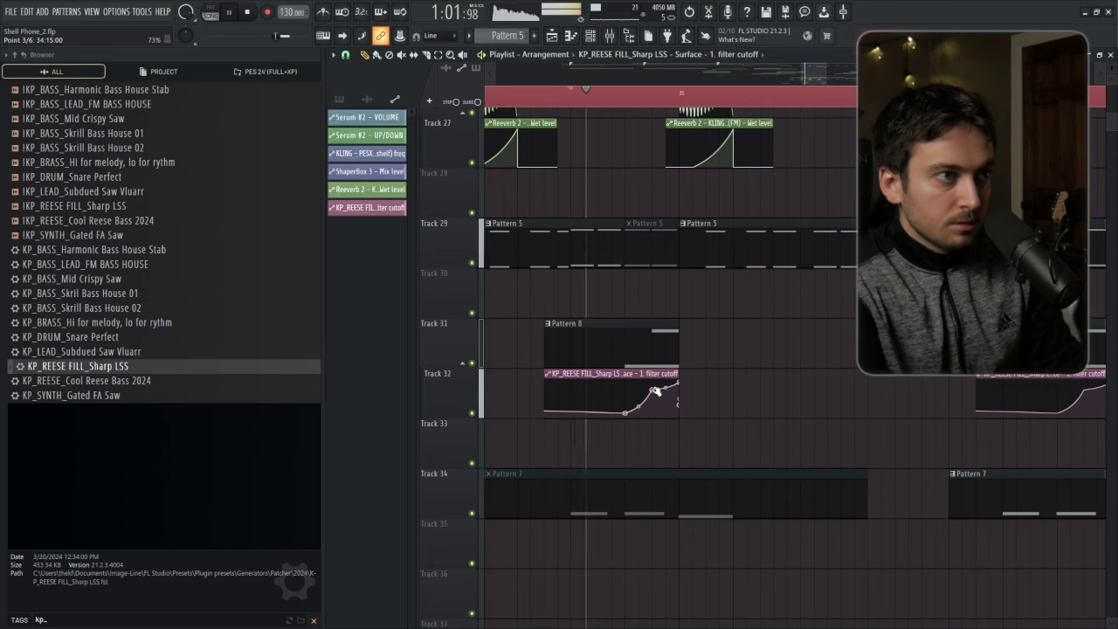
key("space")
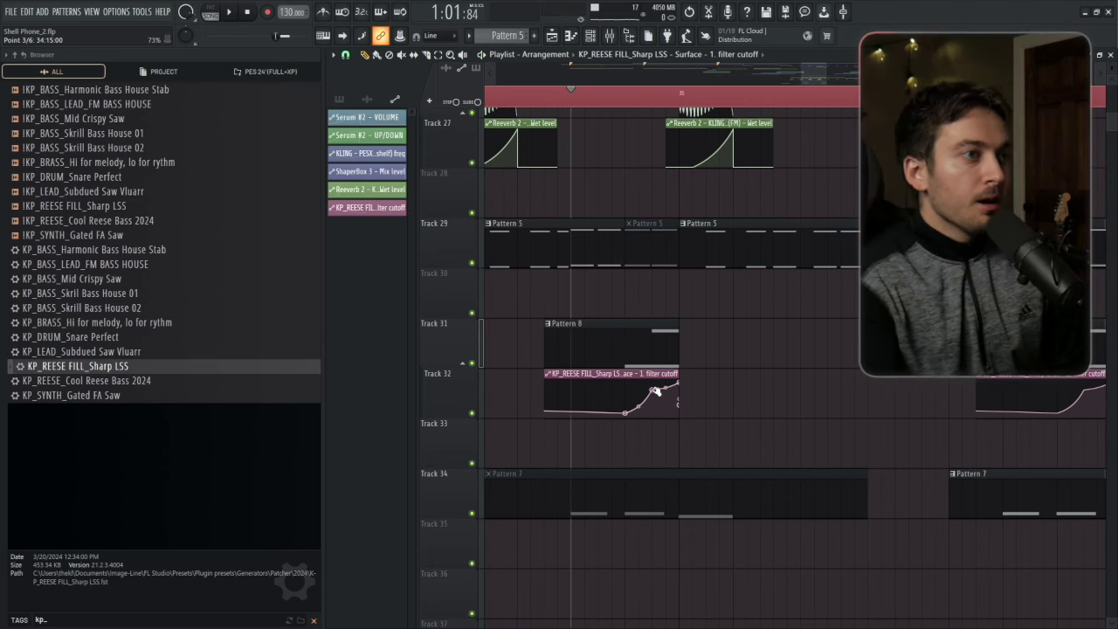
key("space")
left_click_drag(651, 390, 648, 396)
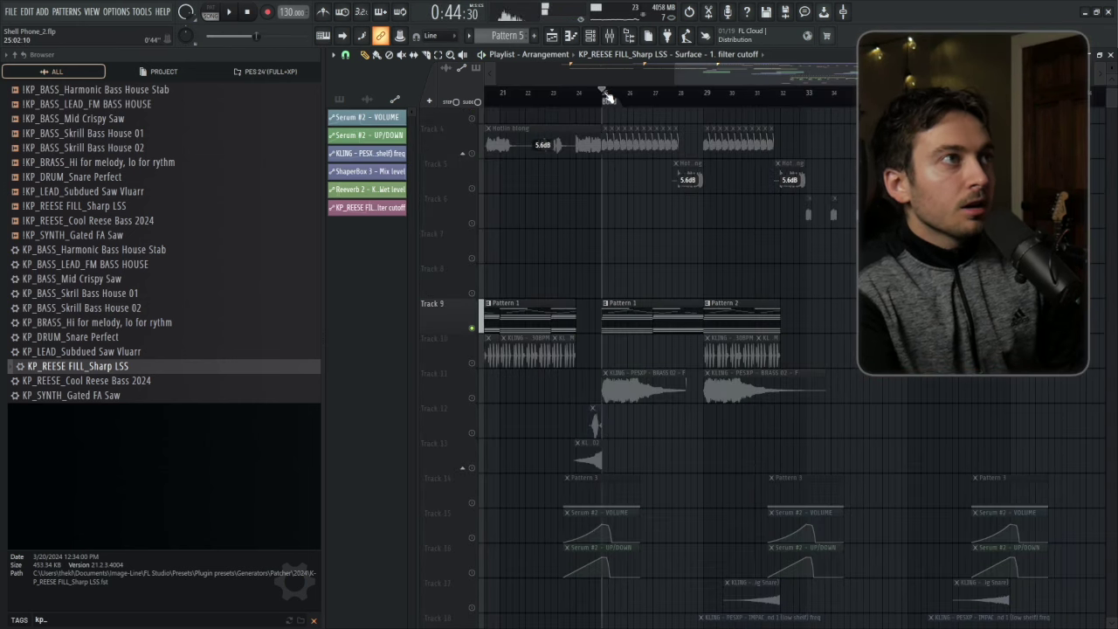
- Add OTT and Parametric EQ 2 to the BB sample's insert and boost band 5 near 3275 Hz
left_click(610, 37)
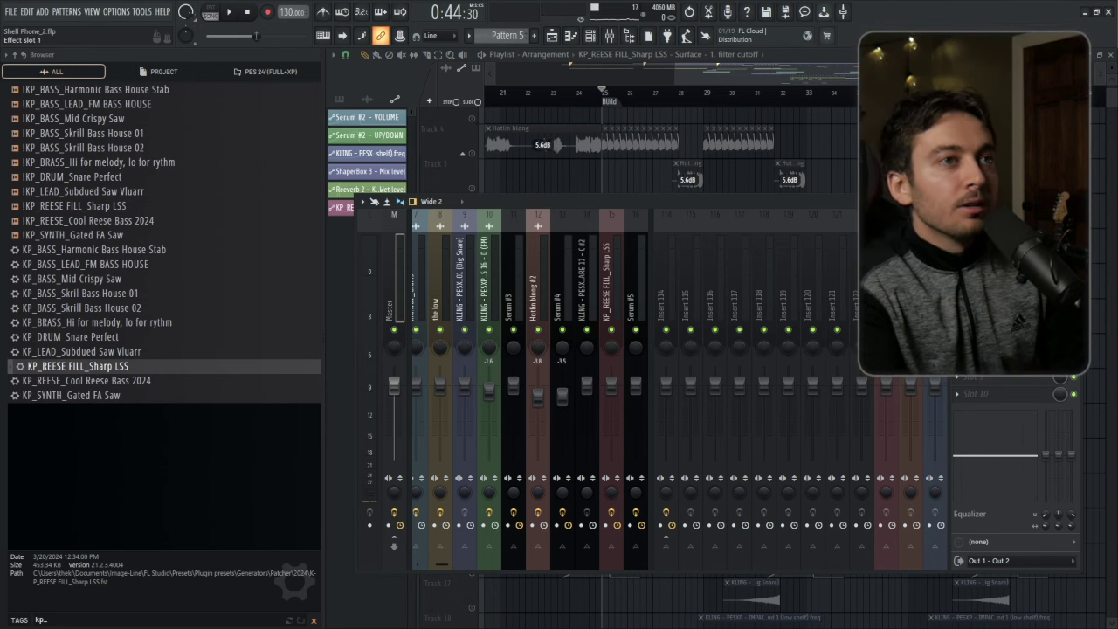
key("F9")
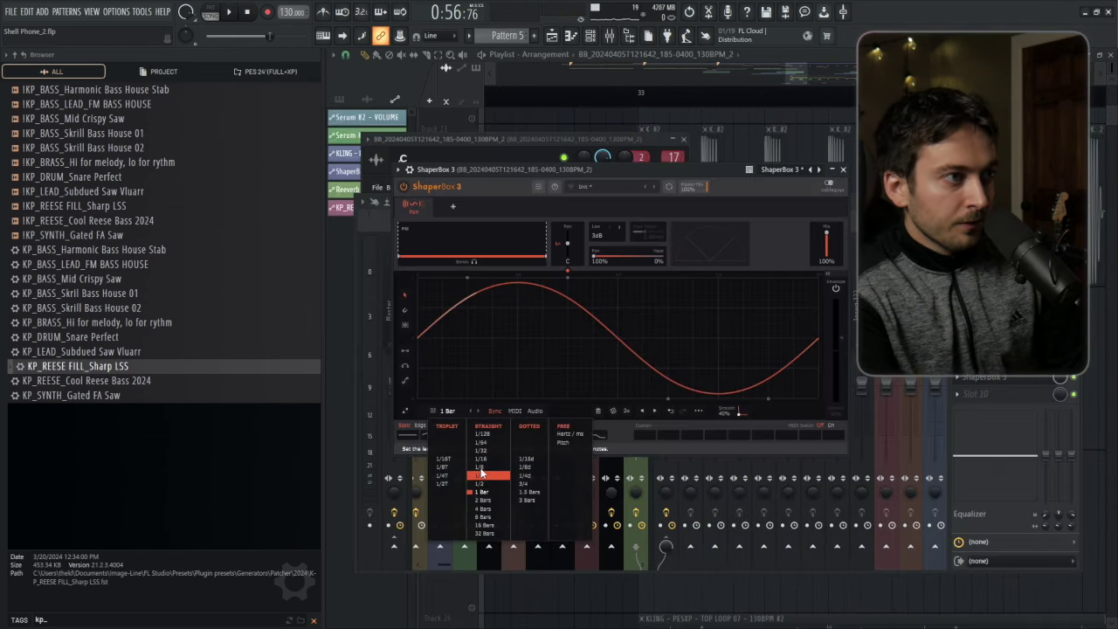
left_click(481, 473)
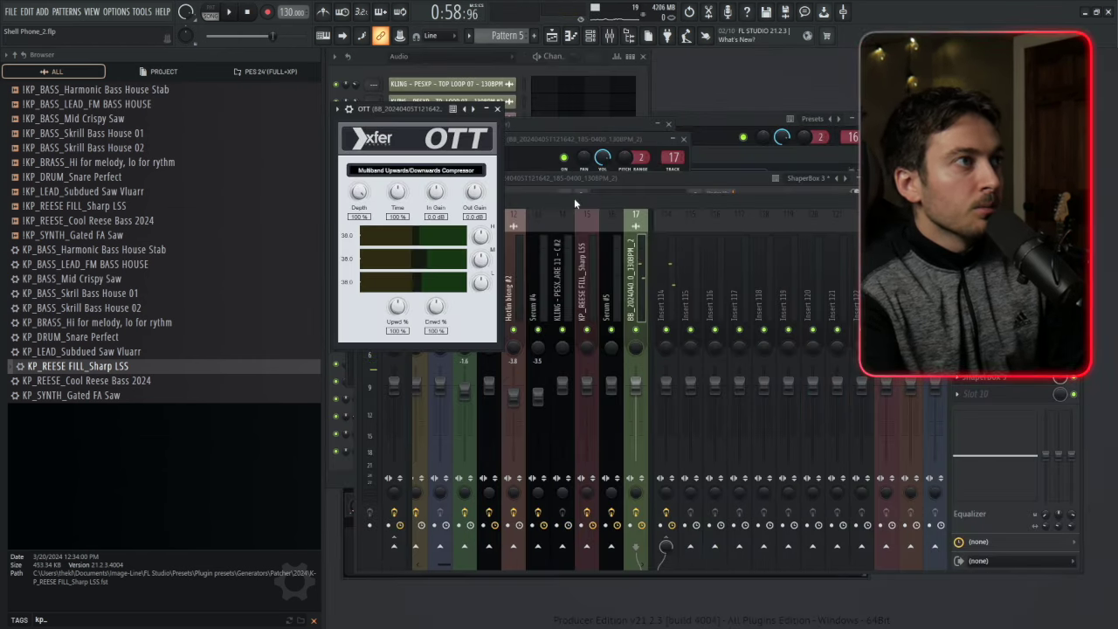
left_click_drag(642, 298, 642, 271)
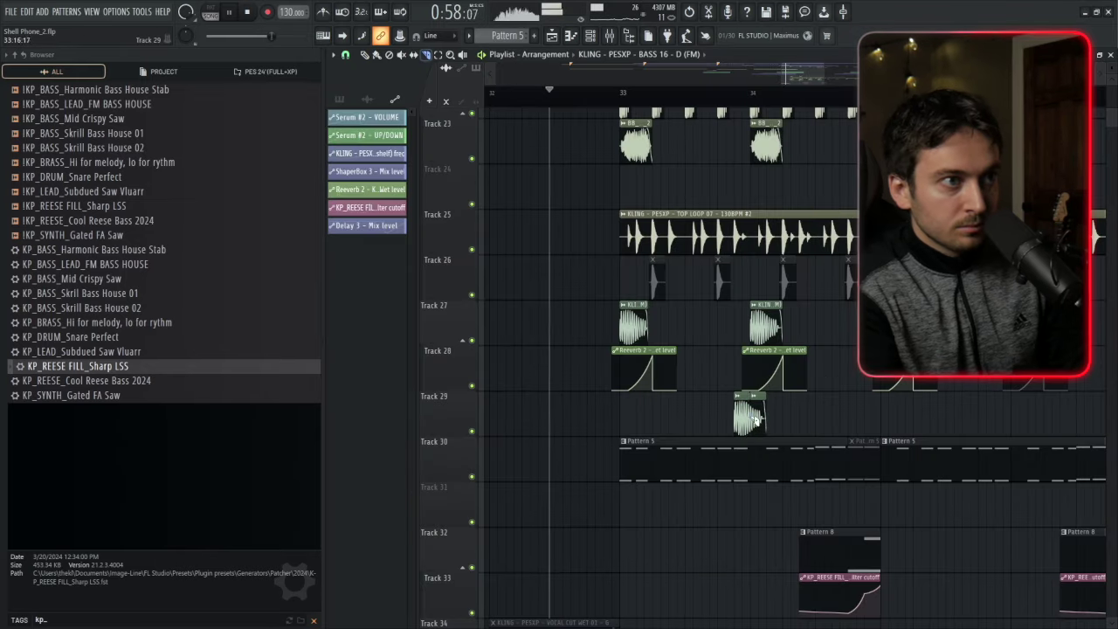
- Fade the Track 29 BASS 16 - D (FM) clip in and out, then zoom toward Hotlin blong
scroll(757, 421, "up", 3)
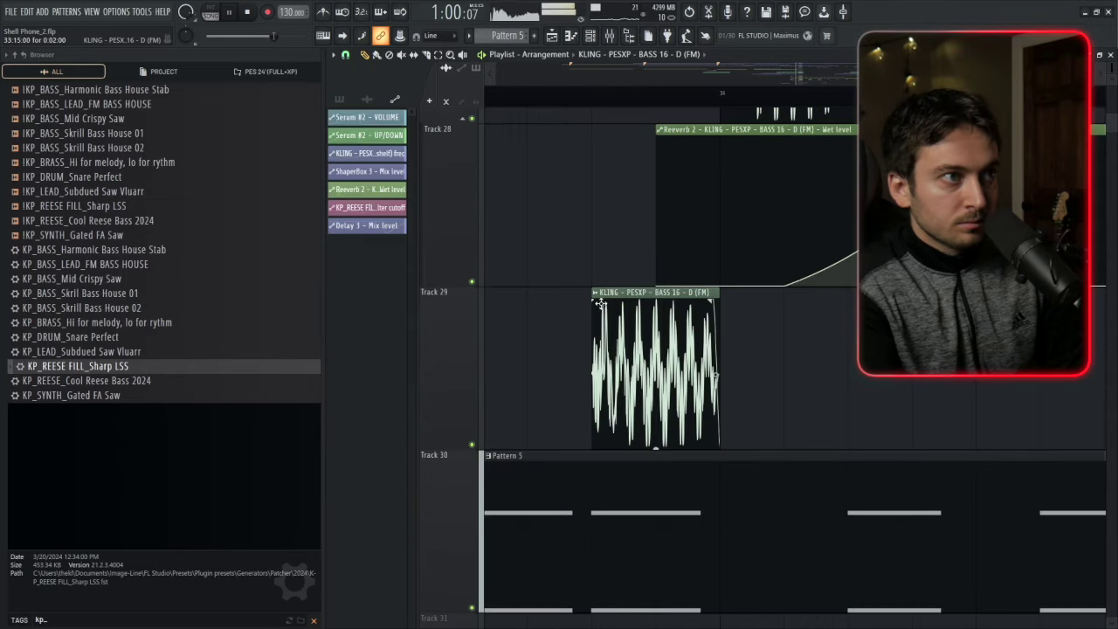
left_click_drag(600, 302, 647, 303)
left_click_drag(715, 302, 690, 310)
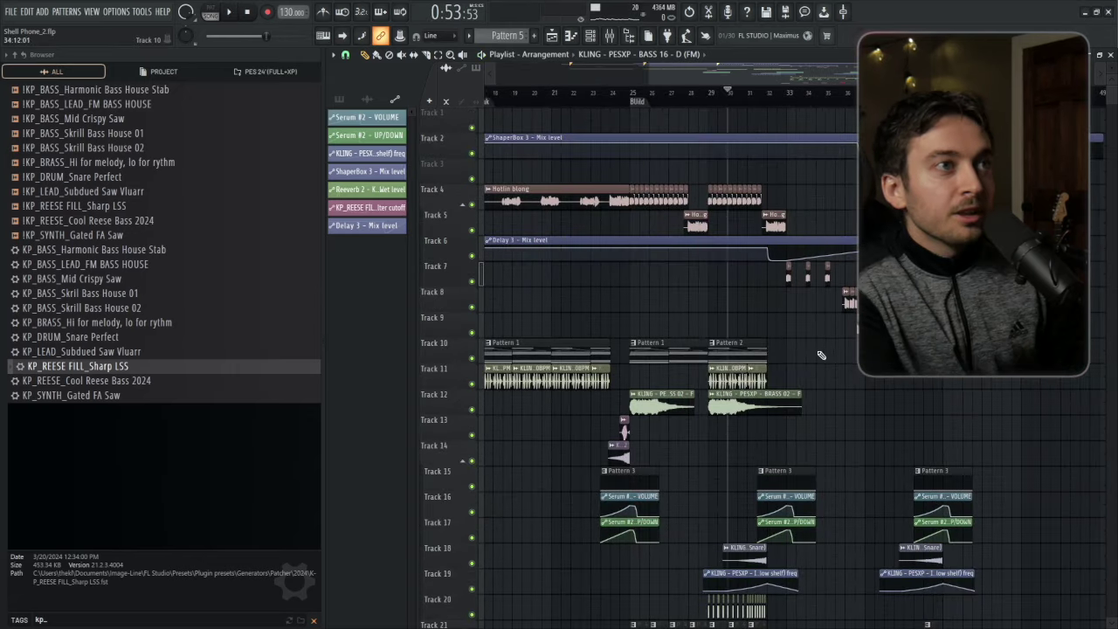
scroll(821, 355, "up", 5)
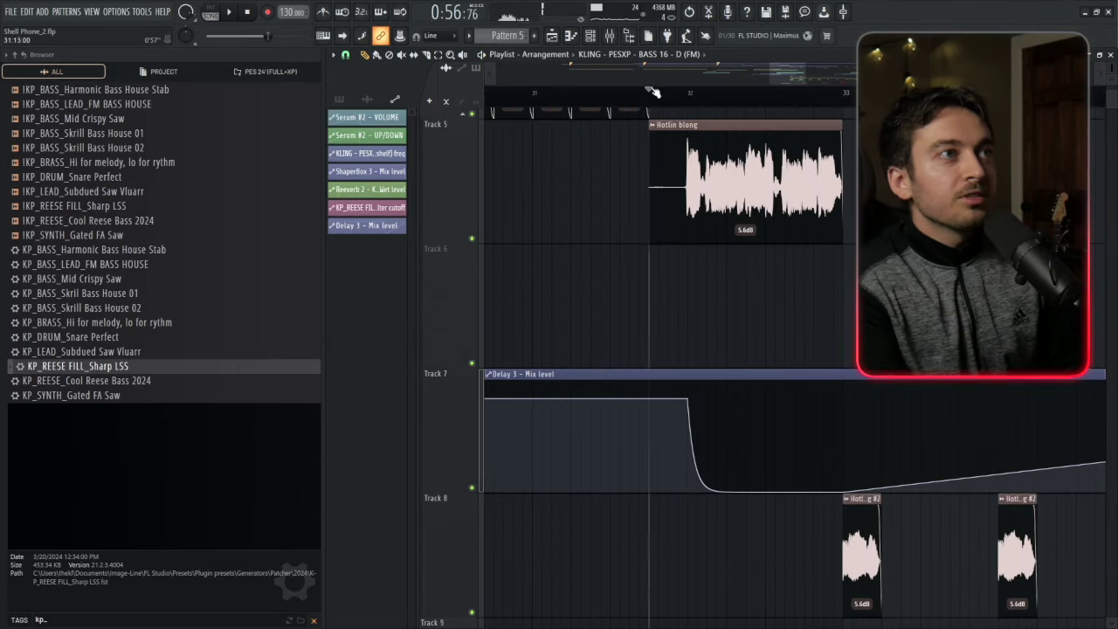
scroll(777, 285, "up", 2)
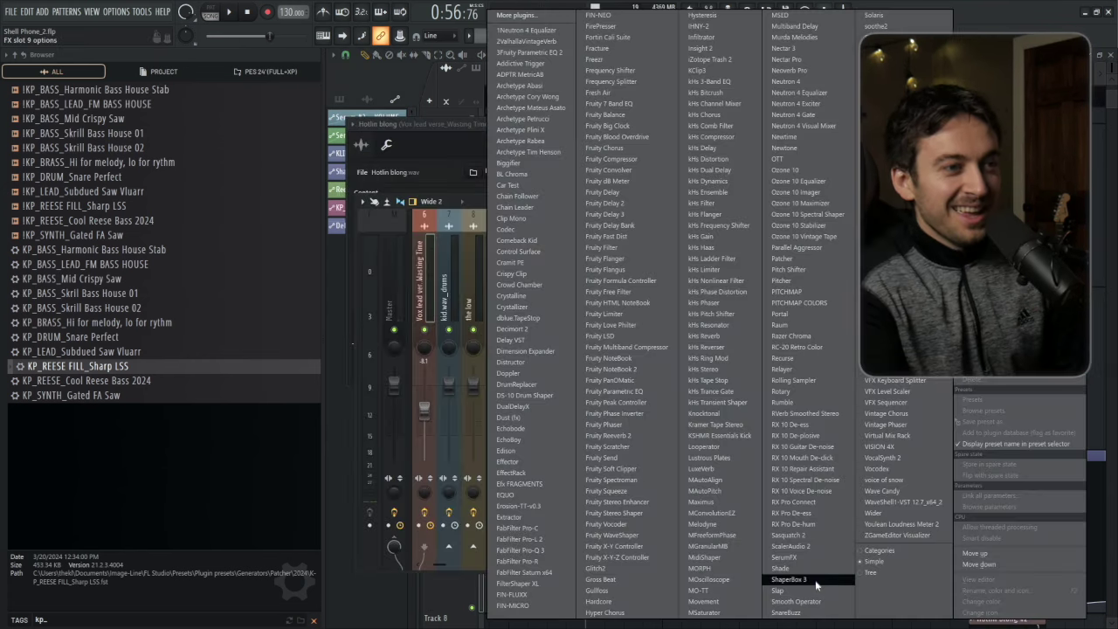
- Load ShaperBox 3 on the vocal insert and draw a straight descending volume ramp
left_click(818, 581)
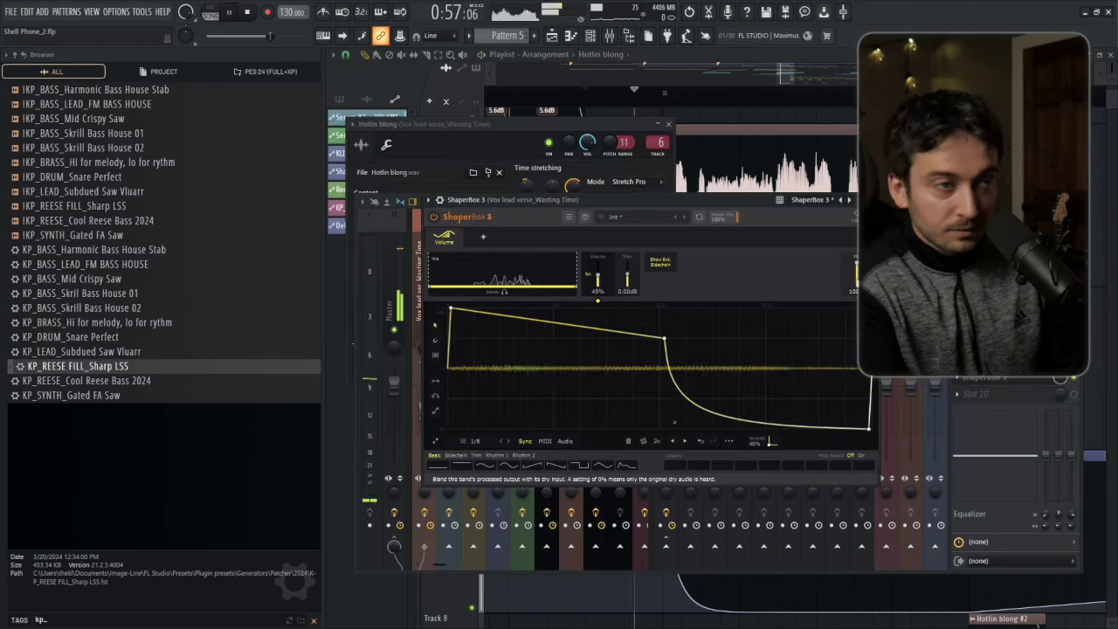
key("space")
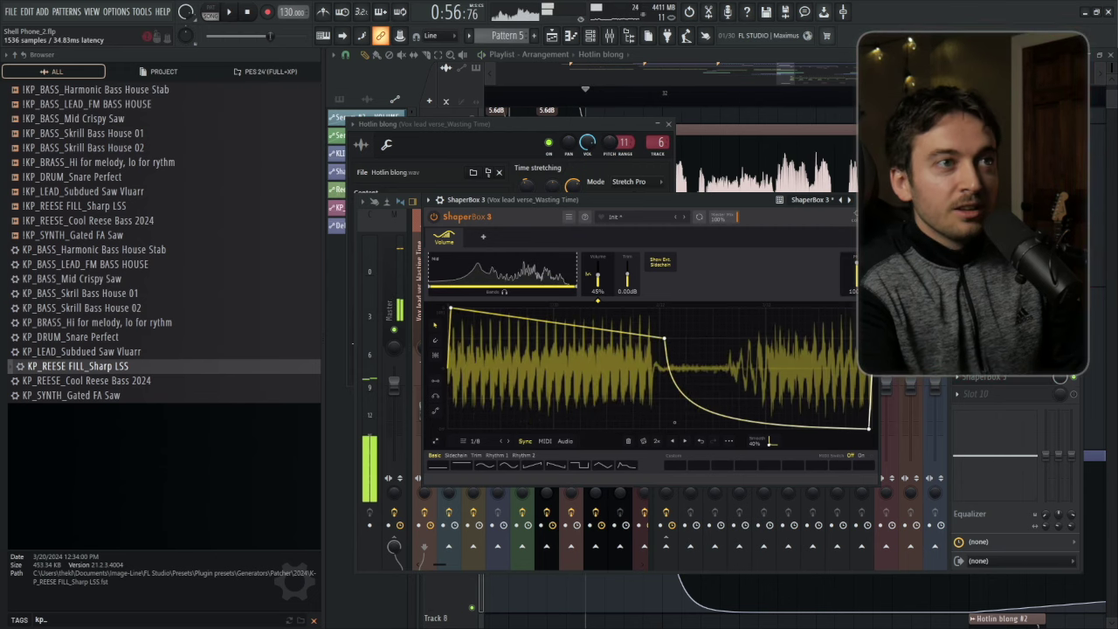
left_click(558, 472)
- Audition a 1/16 shaping rate, settle on 1/8, and bring up a mixer slot's effect list
left_click(475, 441)
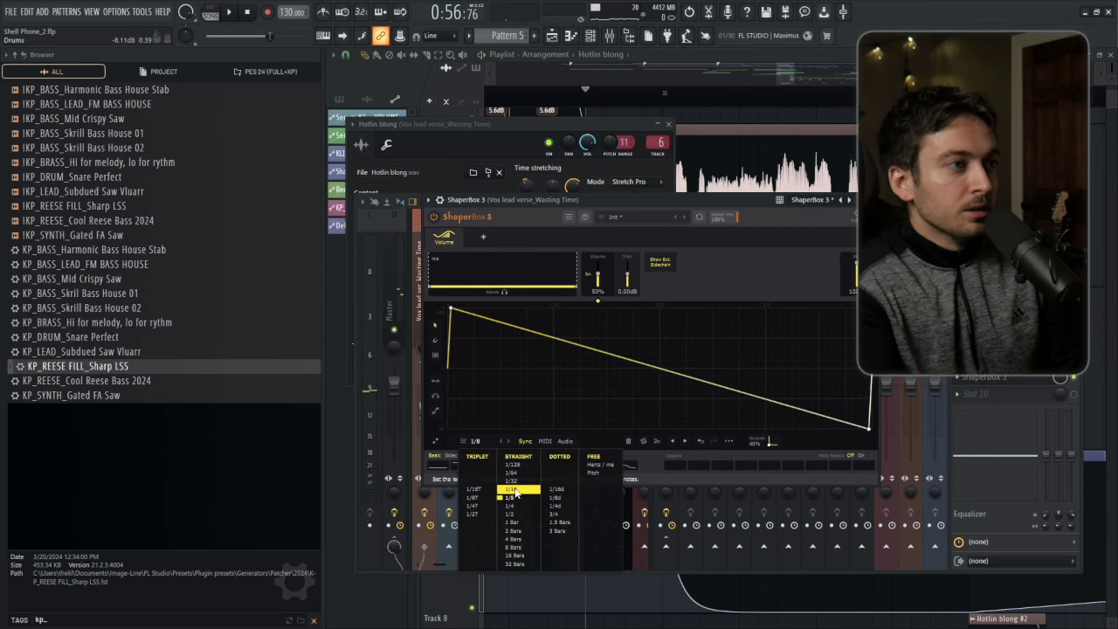
left_click(515, 489)
key("space")
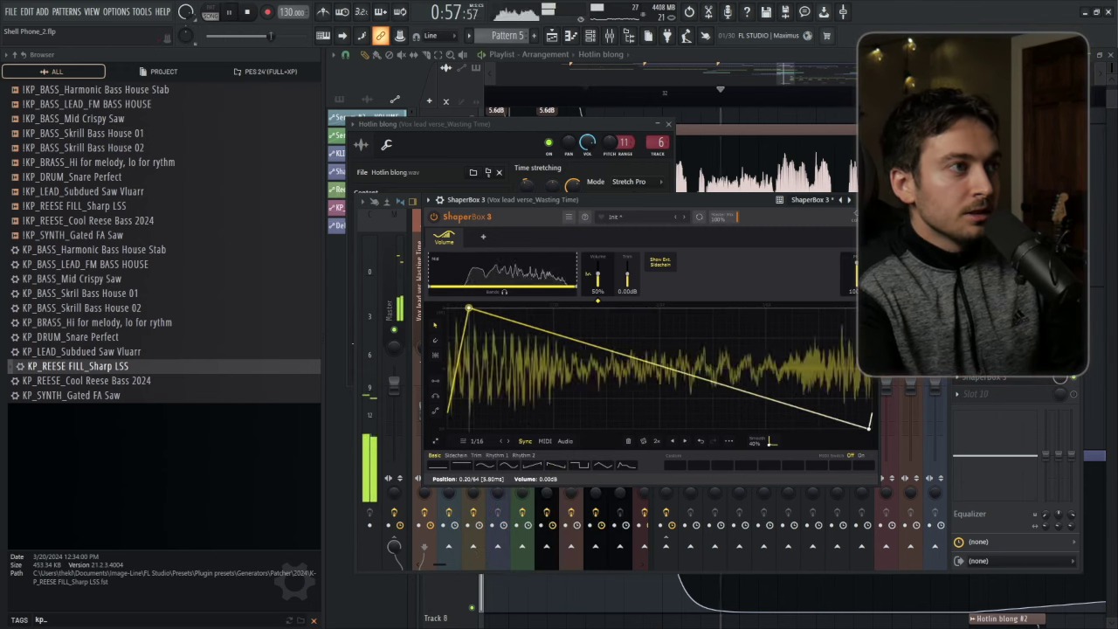
key("space")
left_click(475, 441)
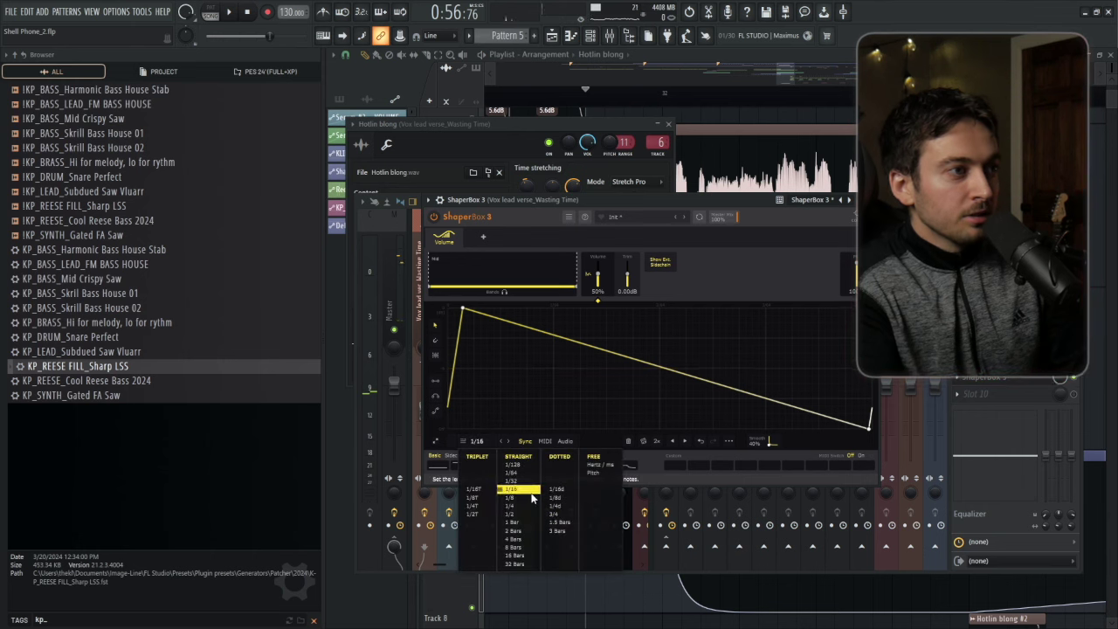
left_click(524, 482)
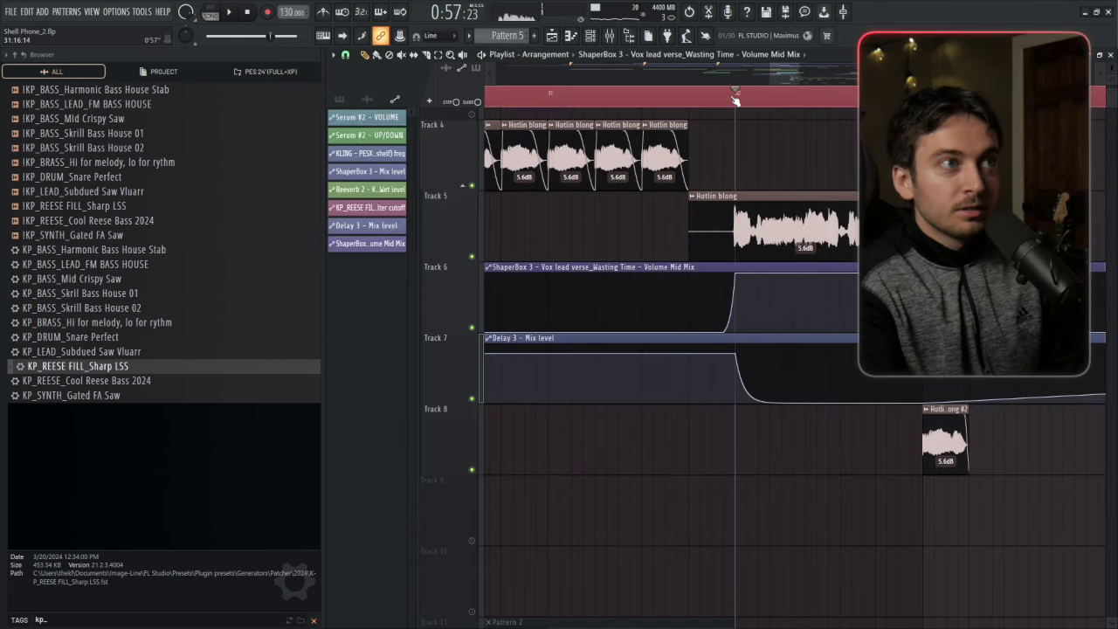
key("F9")
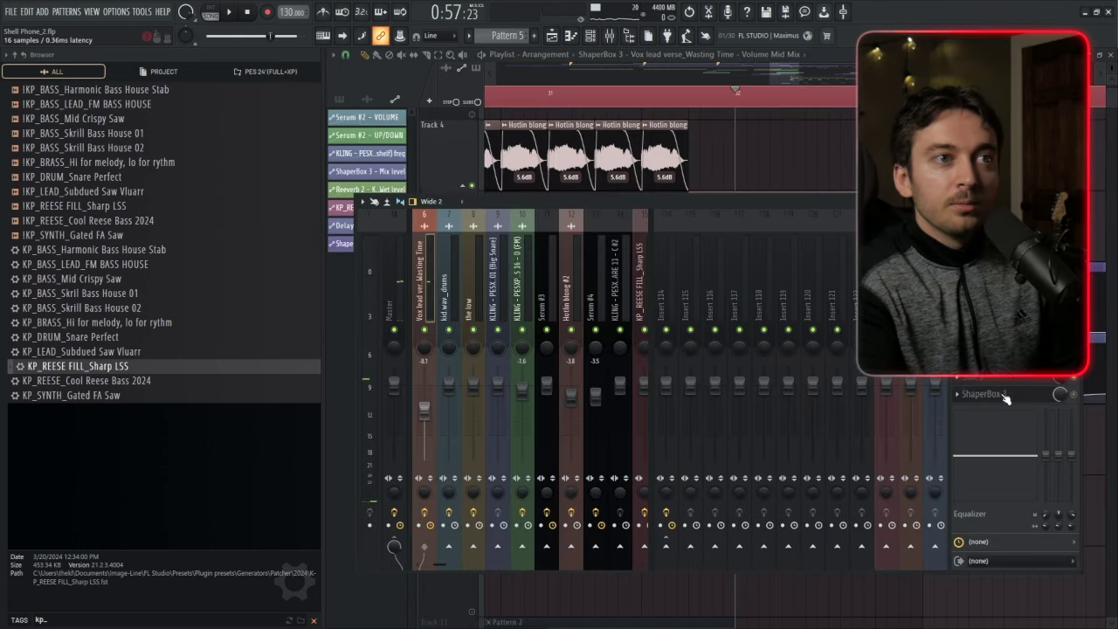
left_click(1005, 393)
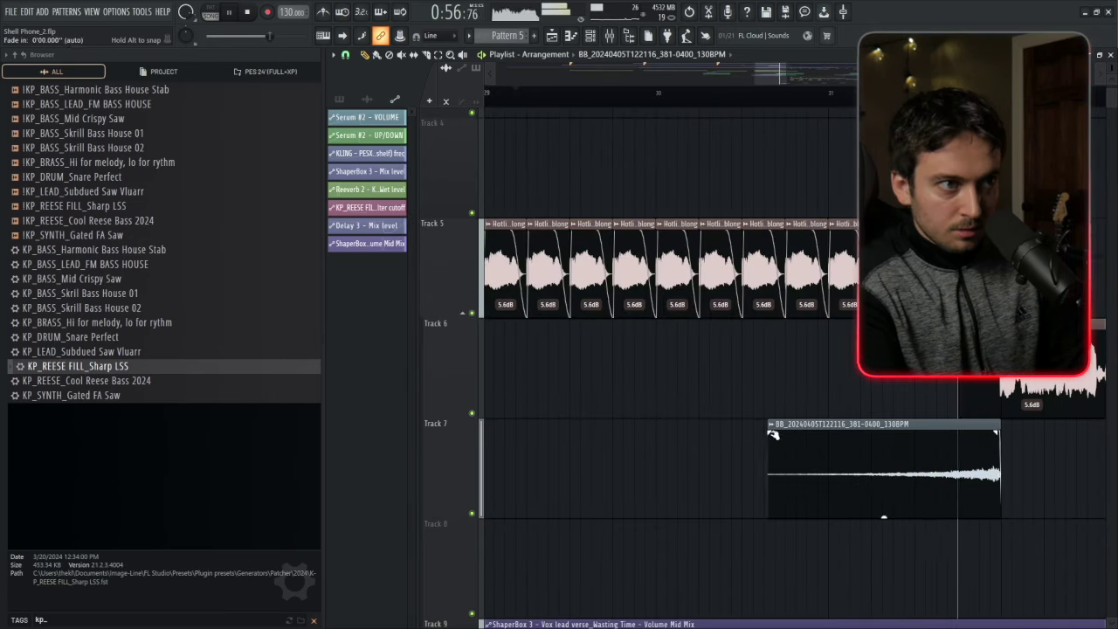
- Fade in the Track 7 clip and raise the BASS_Minimal Serum mod wheel to about 60%
left_click_drag(773, 434, 926, 434)
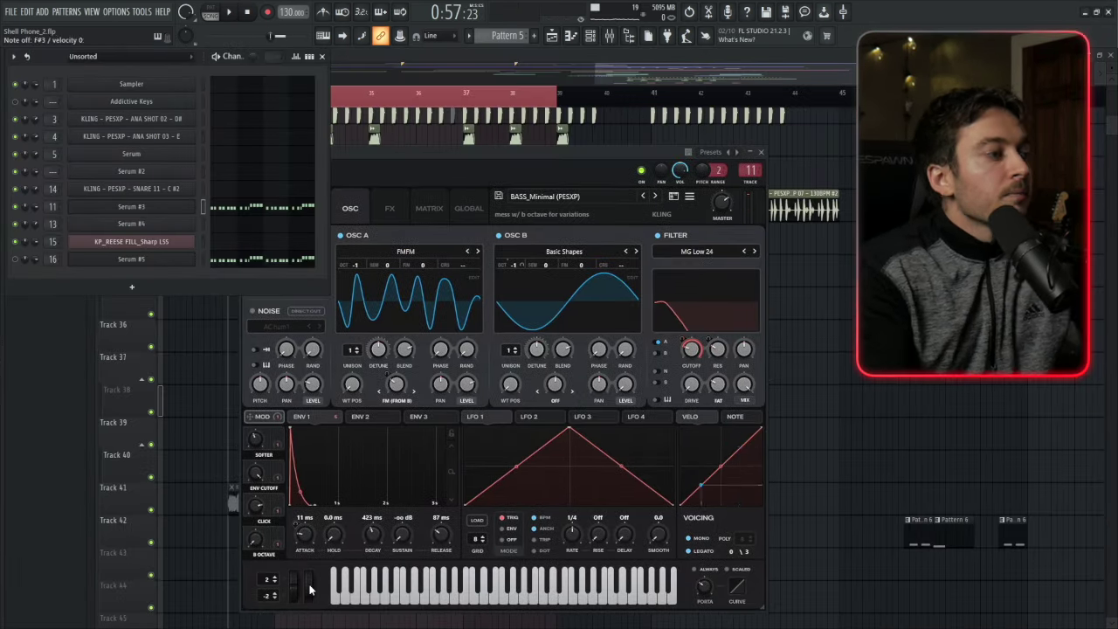
left_click_drag(470, 166, 502, 162)
left_click_drag(309, 577, 320, 516)
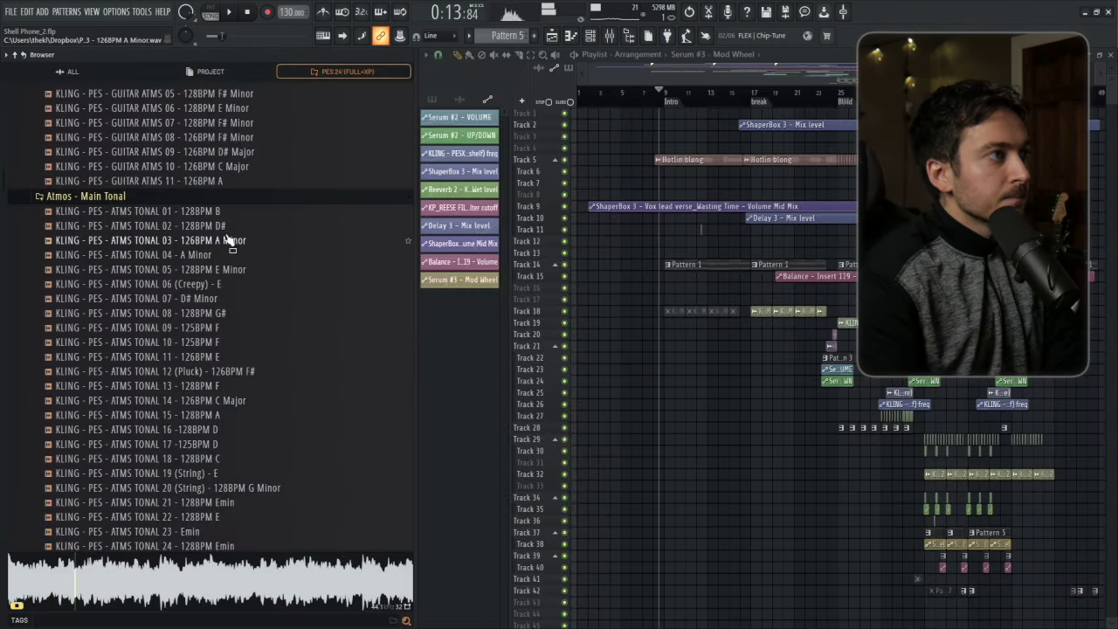
scroll(232, 349, "down", 4)
left_click(234, 459)
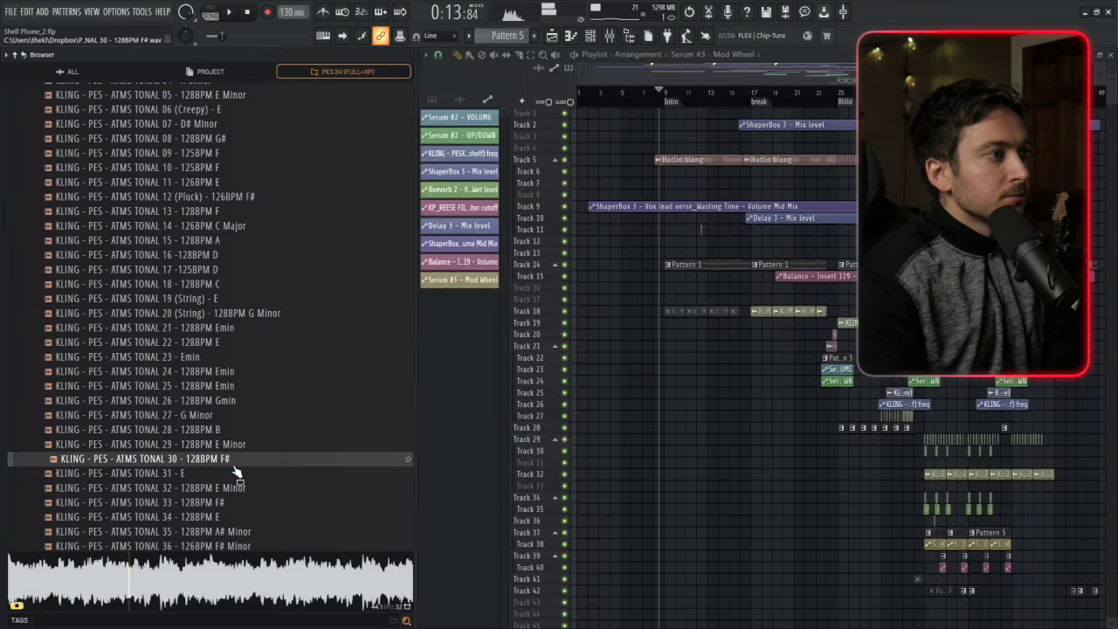
- Place ATMS TONAL 30 in the playlist, insert a blank track, and audition the atmos clip
left_click_drag(232, 459, 670, 338)
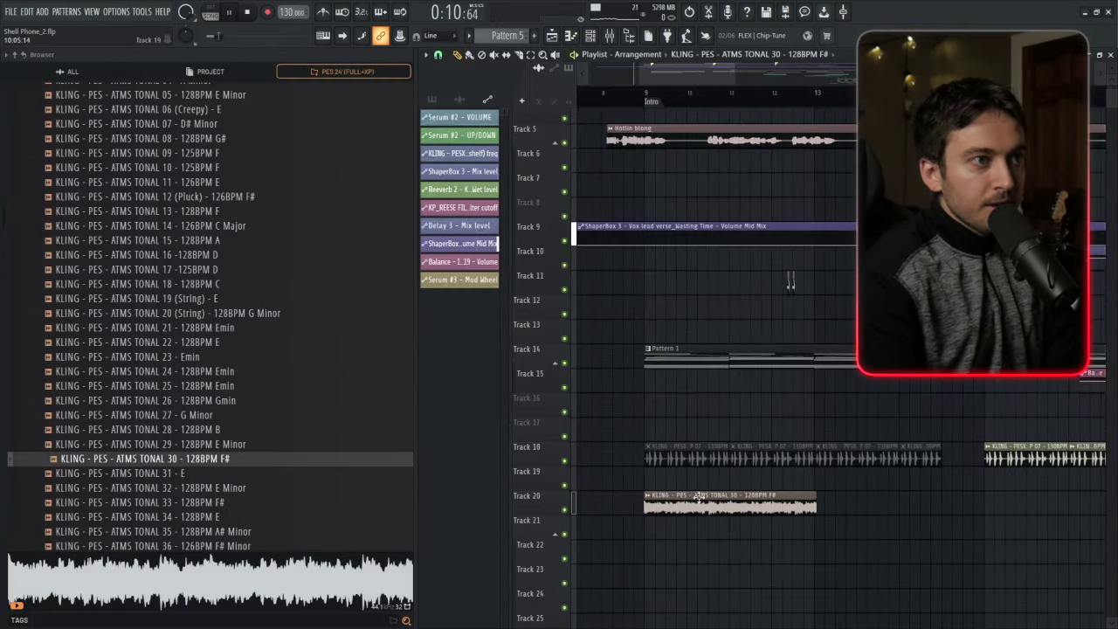
scroll(637, 386, "up", 3)
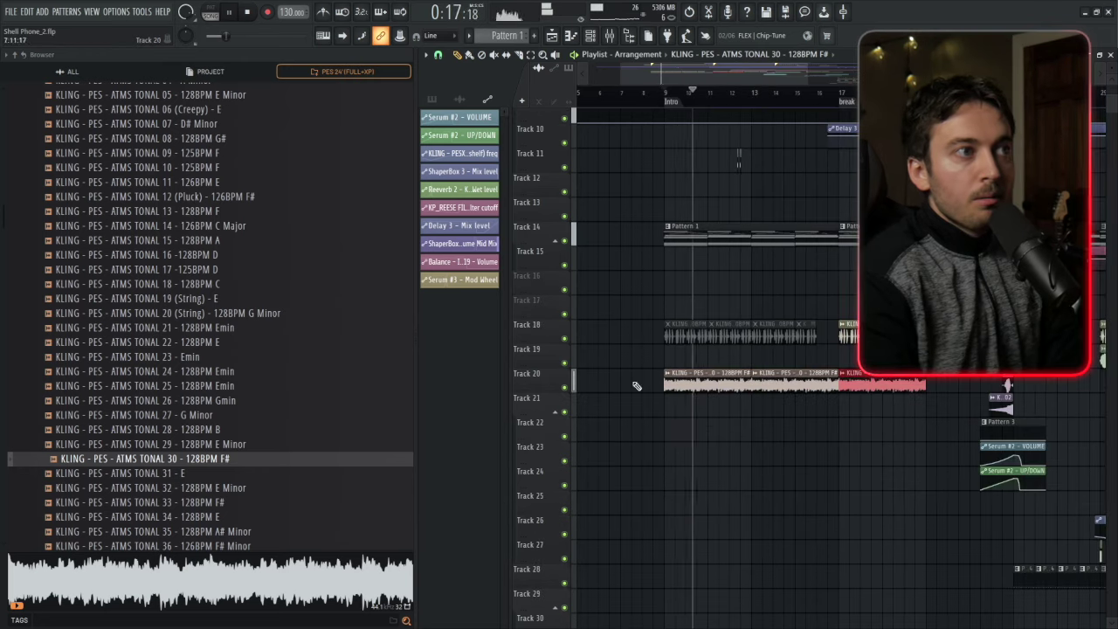
right_click(539, 331)
left_click(564, 402)
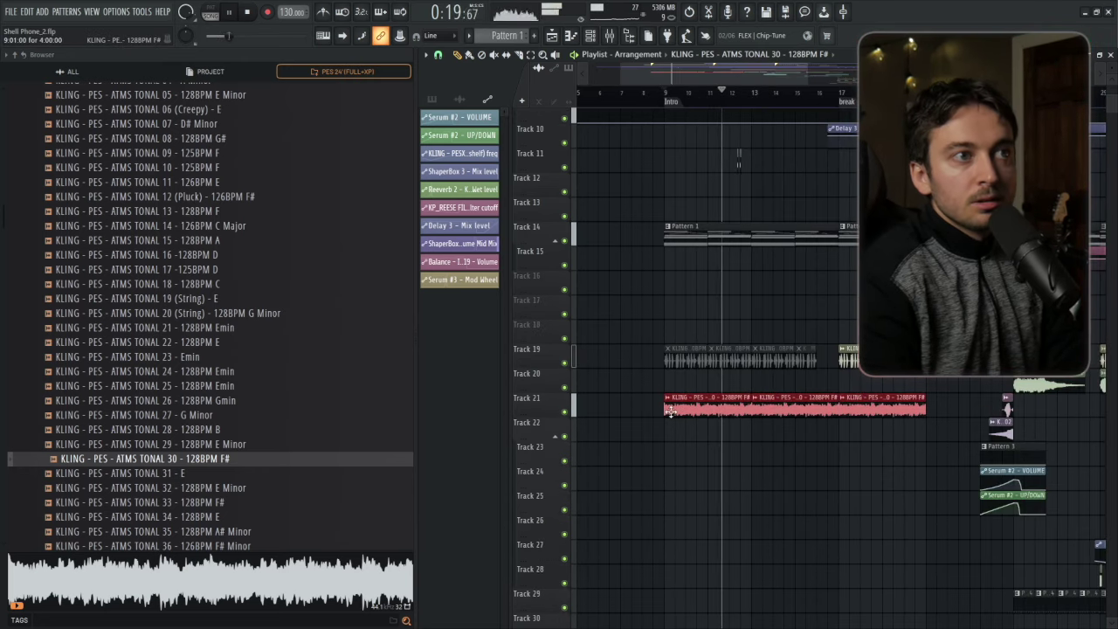
key("ctrl+z")
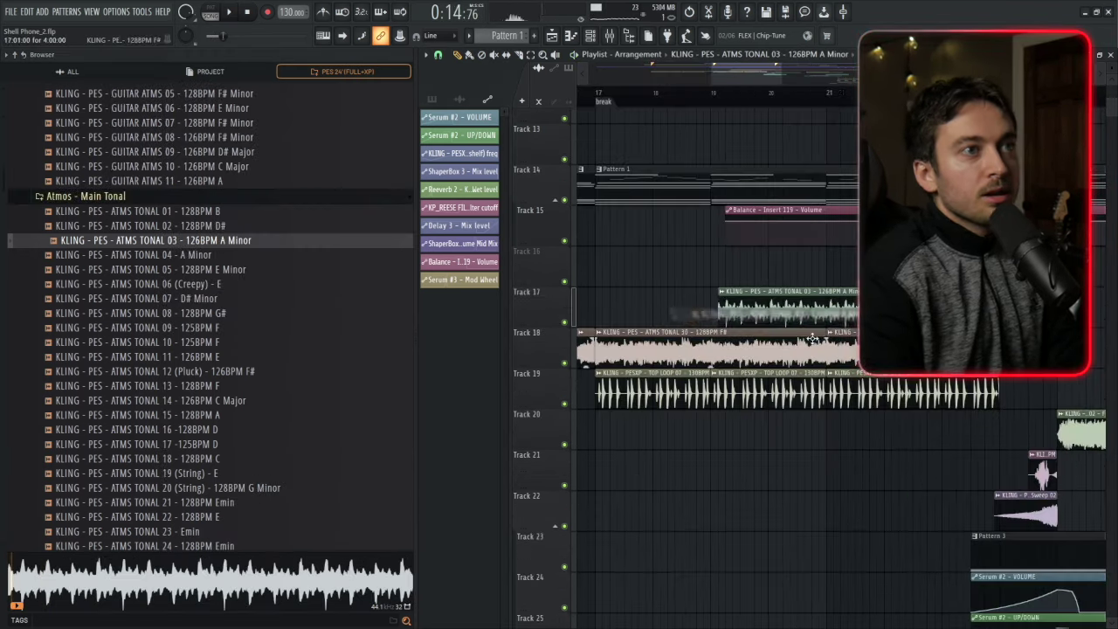
double_click(604, 367)
key("space")
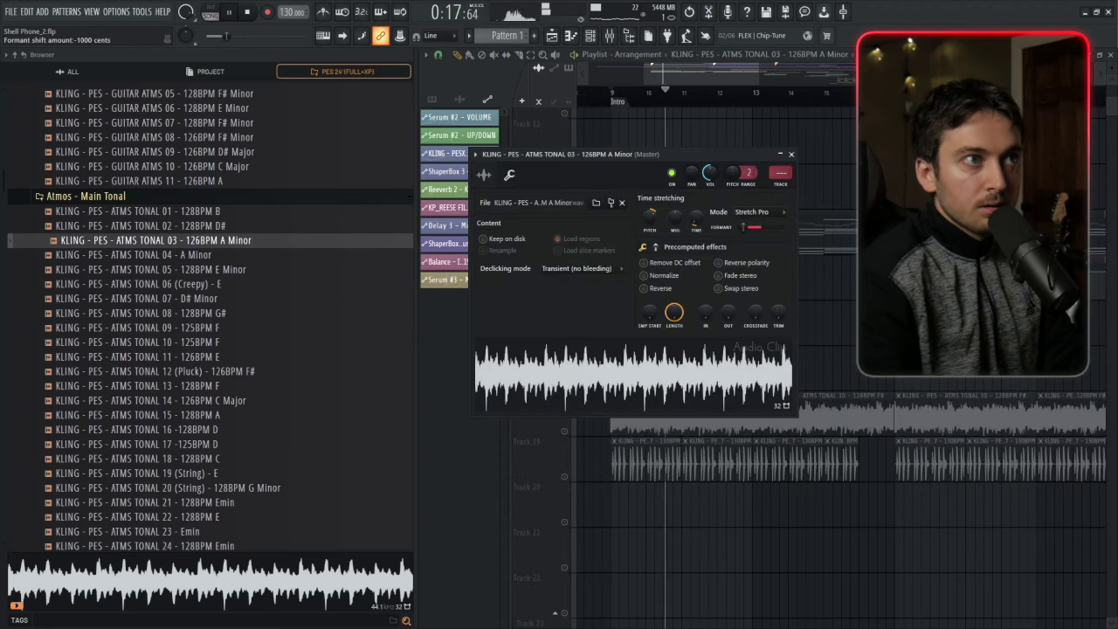
key("Escape")
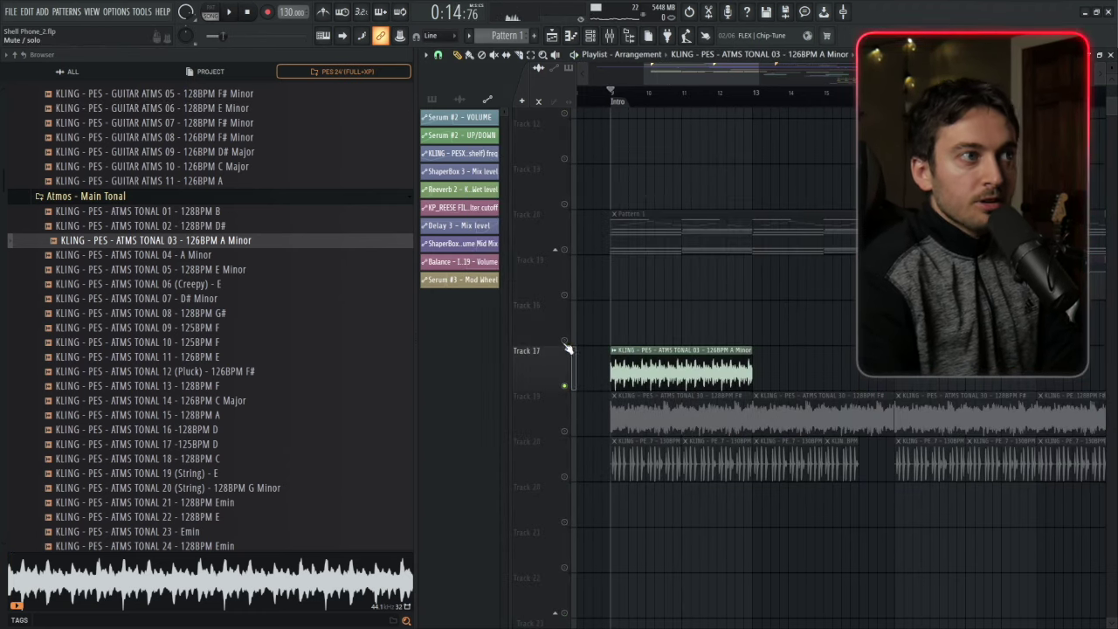
- Duplicate the ATMS TONAL 03 clip right after the original and check its settings
left_click(771, 358)
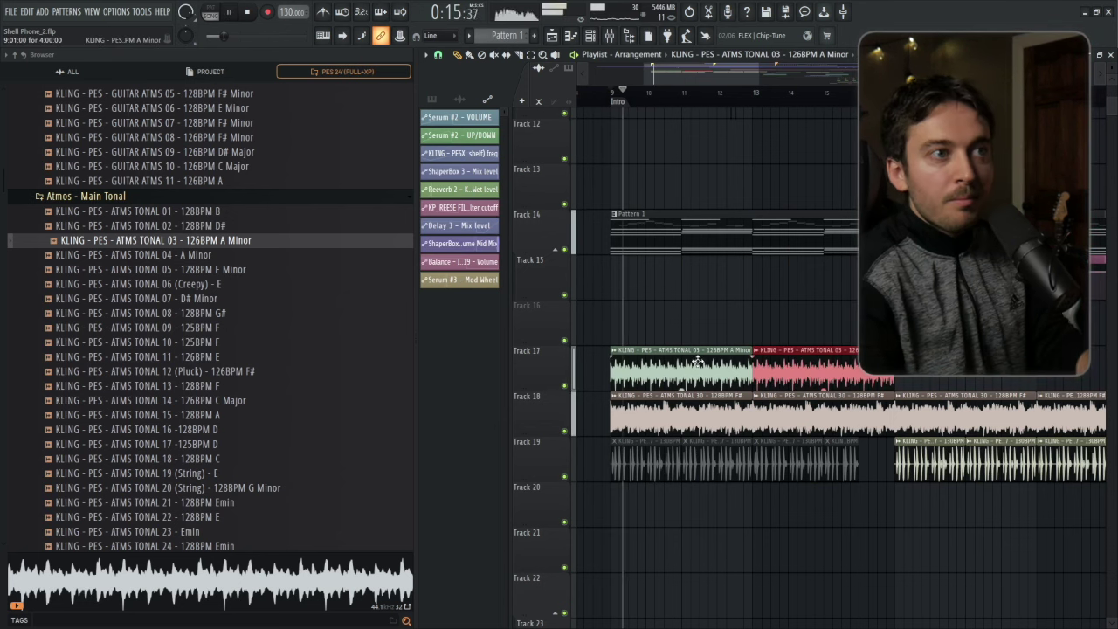
double_click(771, 358)
key("Escape")
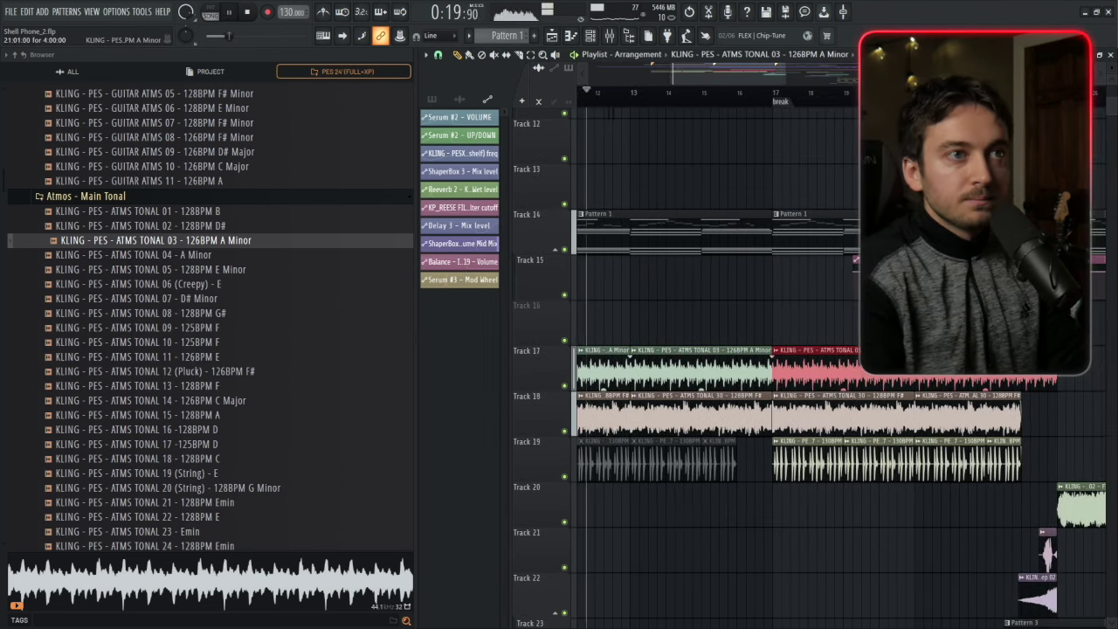
left_click(734, 367)
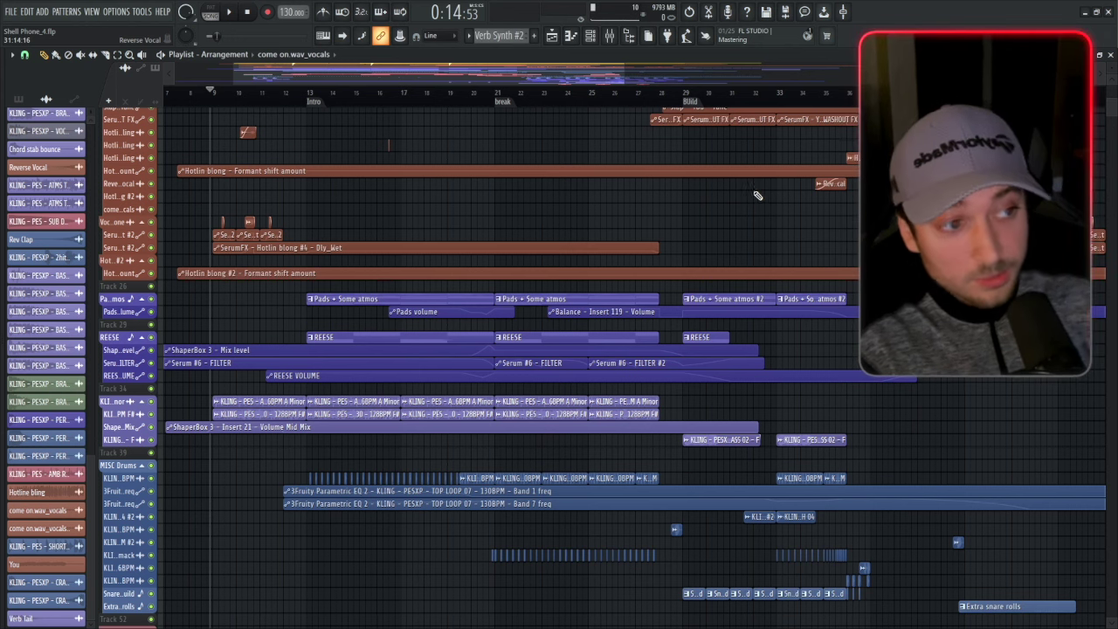
- Browse the Shell Phone_4 arrangement and close the Fruity NoteBook 2 song-notes window
scroll(757, 196, "right", 5)
scroll(564, 252, "down", 5)
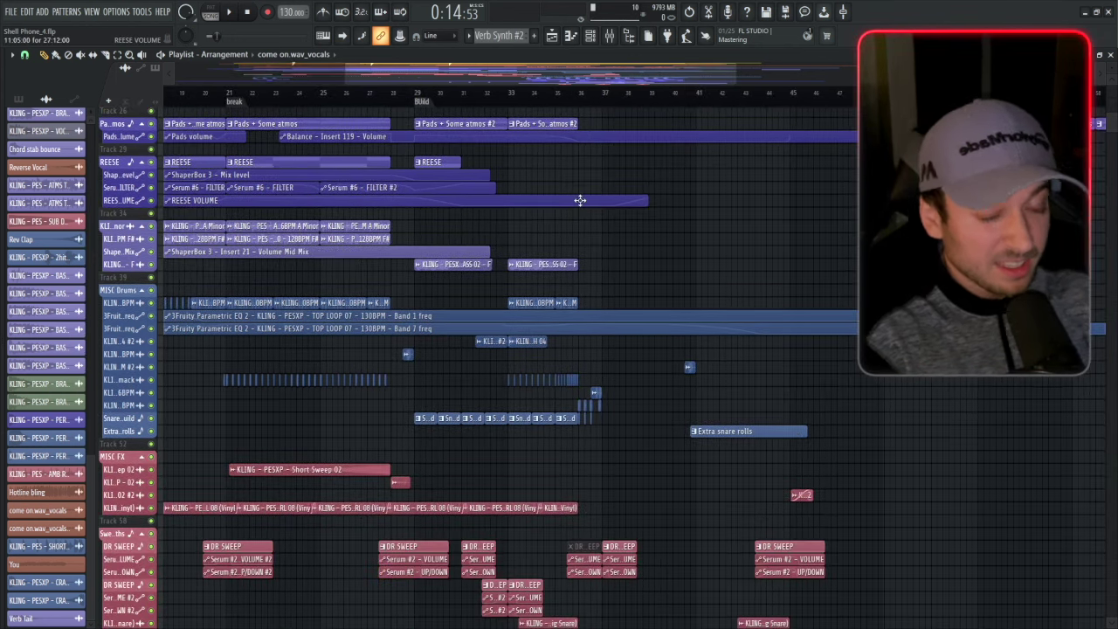
scroll(580, 200, "right", 3)
scroll(510, 242, "down", 10)
scroll(526, 212, "down", 10)
scroll(544, 250, "down", 10)
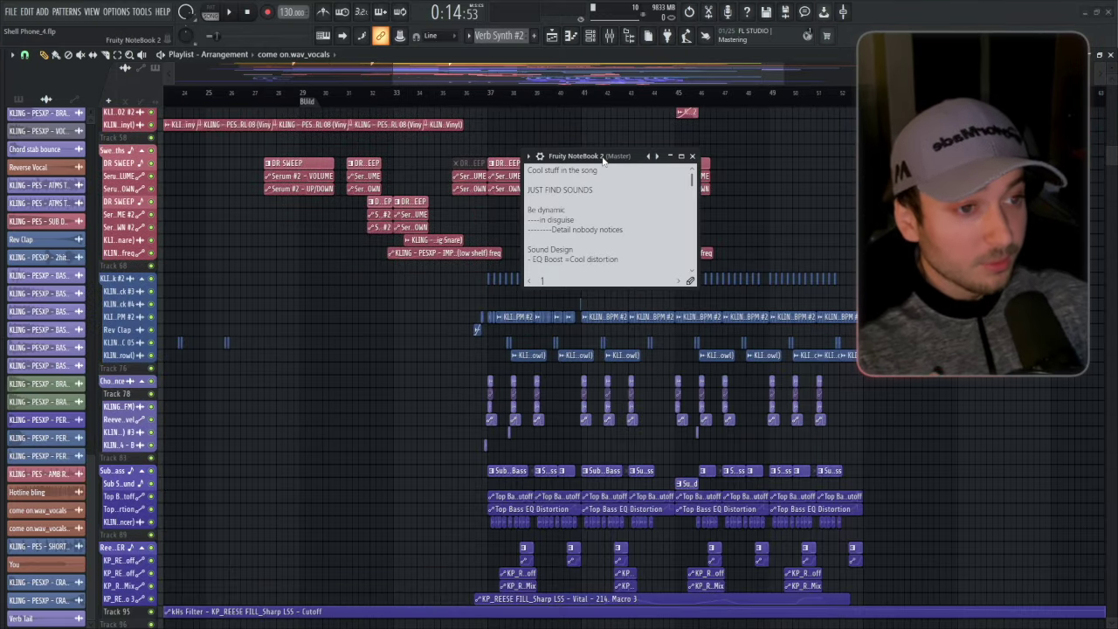
left_click_drag(602, 160, 690, 160)
left_click(779, 156)
scroll(481, 272, "down", 13)
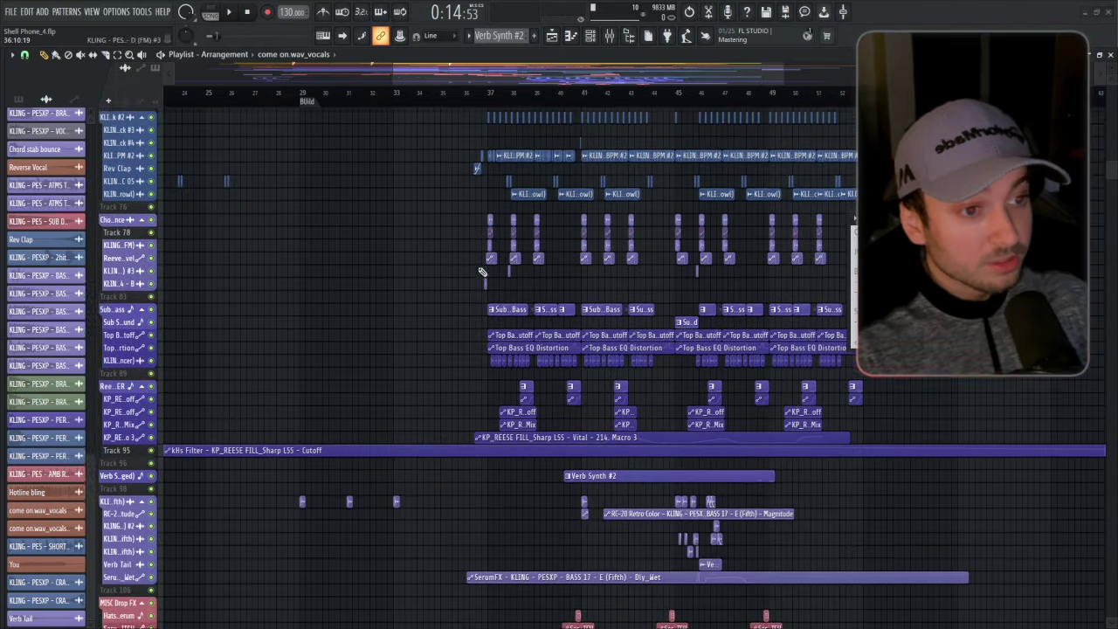
scroll(486, 267, "down", 5)
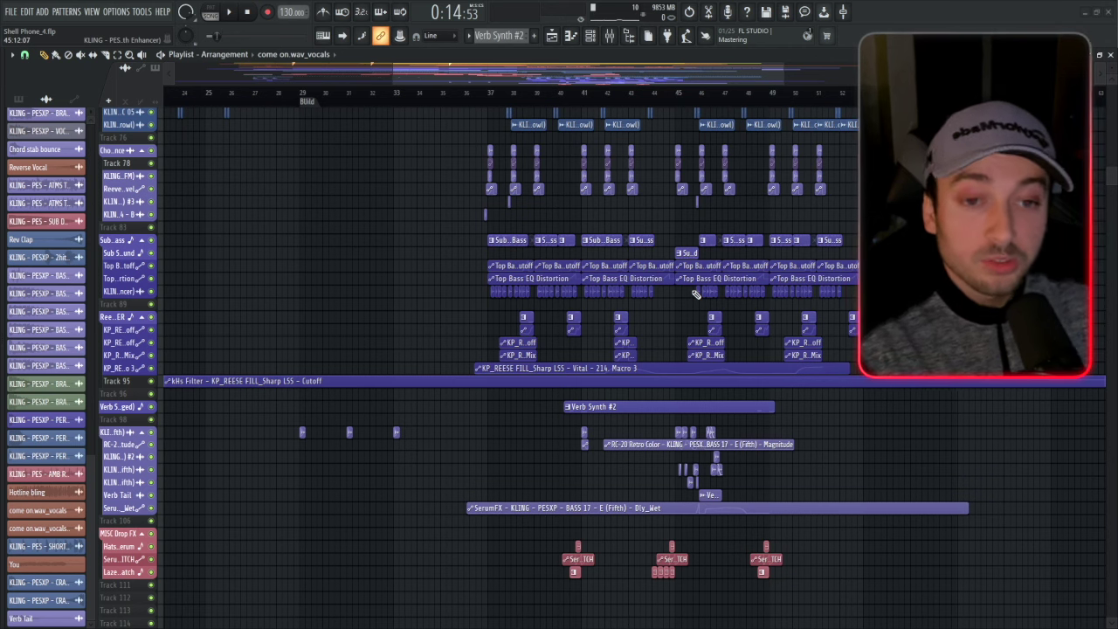
- Show the browser with Alt+F8, browse the KLING PES24' EXPANSION PACK, and close the sample settings
key("alt+F8")
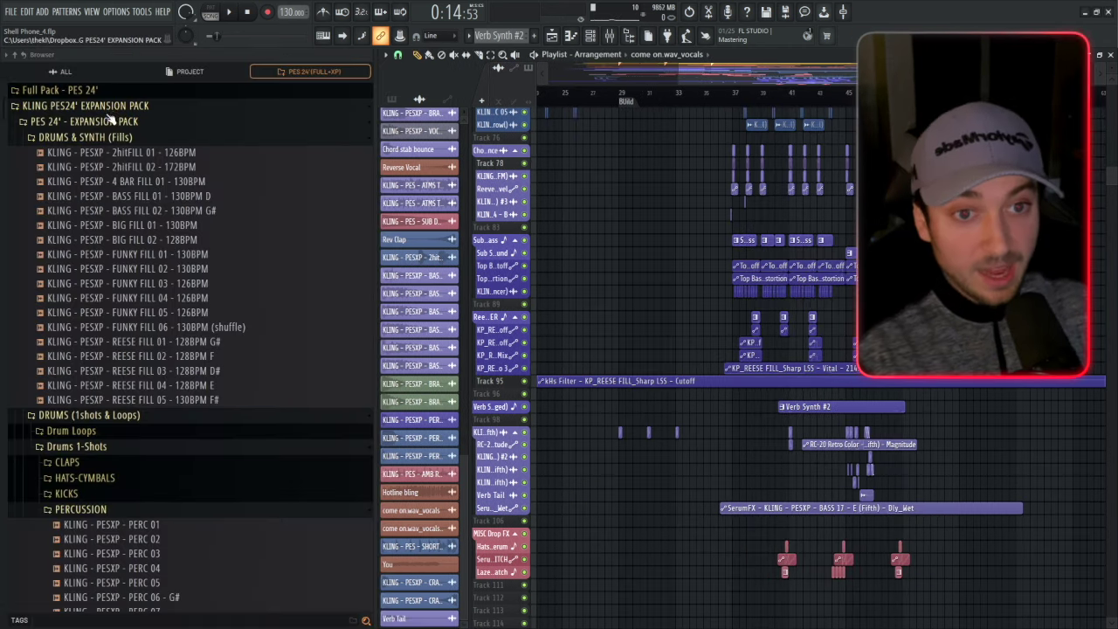
left_click(109, 106)
left_click(131, 107)
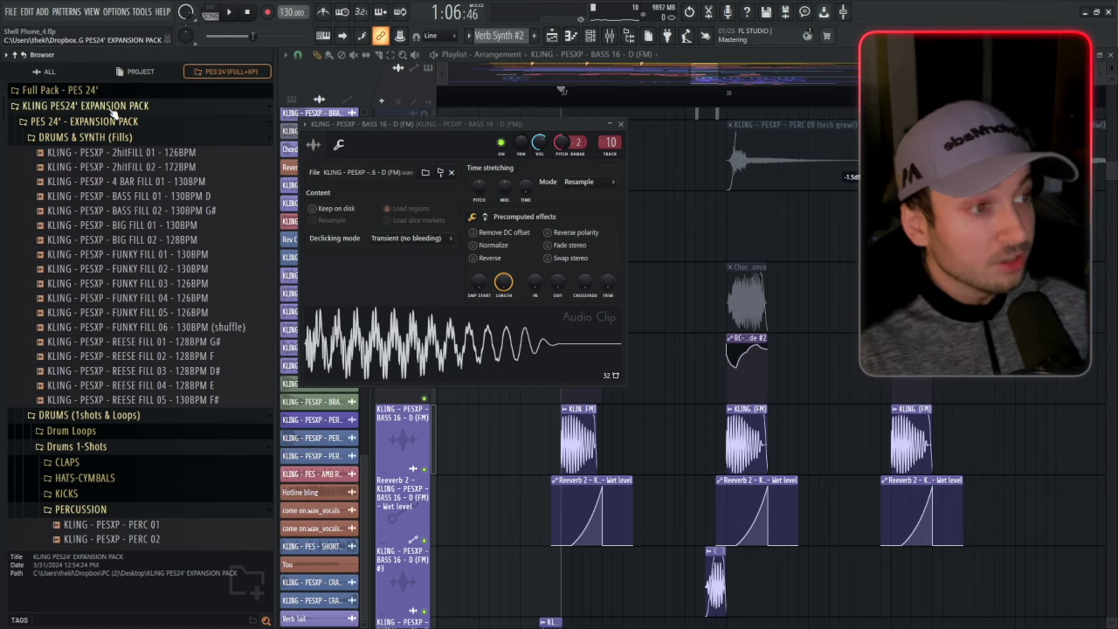
key("Escape")
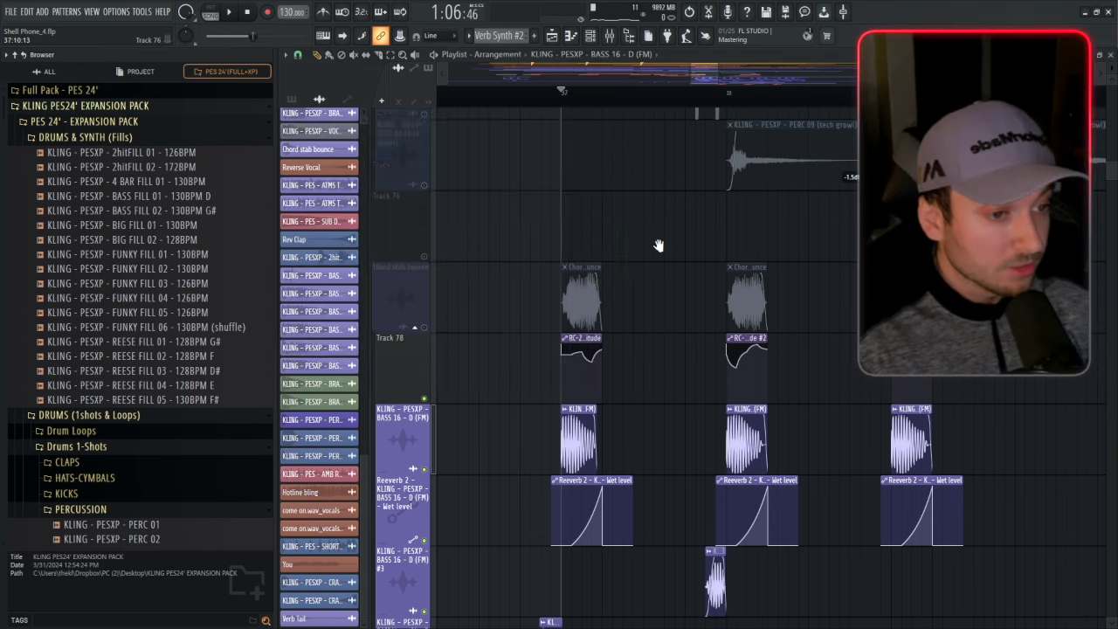
scroll(537, 408, "up", 1)
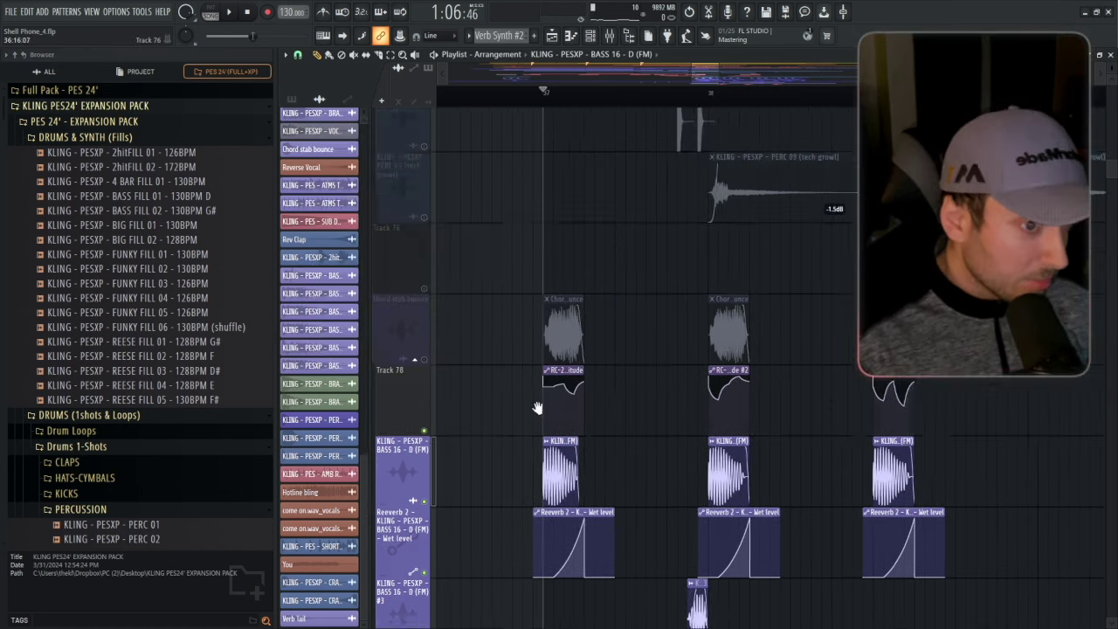
scroll(537, 408, "down", 10)
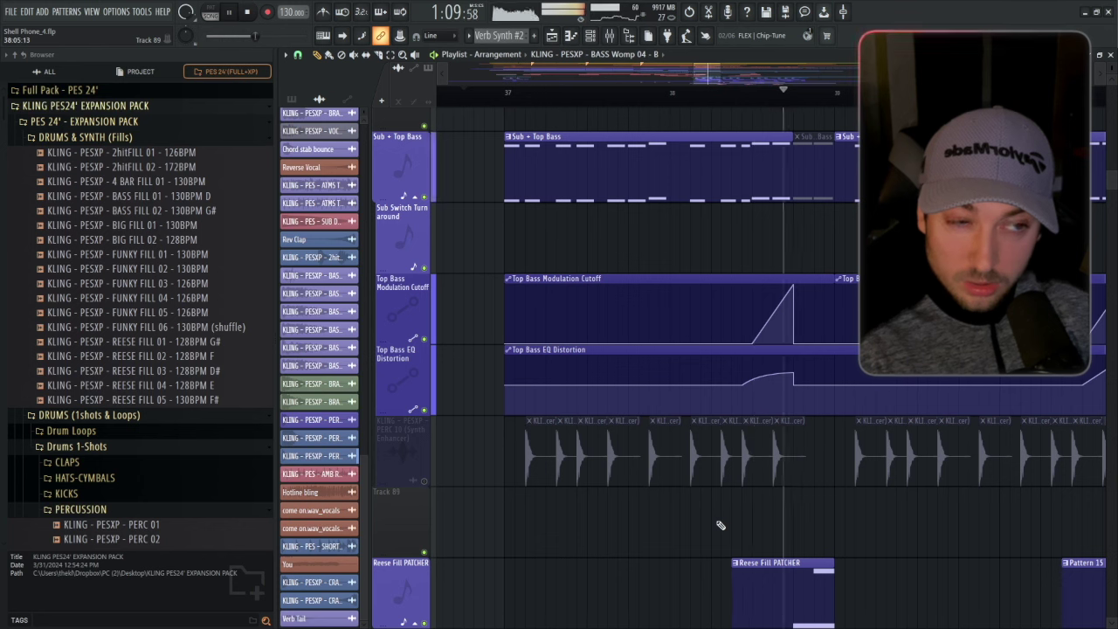
- Solo PERC 10 (Synth Enhancer) and inspect its clip's sample settings
left_click(425, 481, "ctrl")
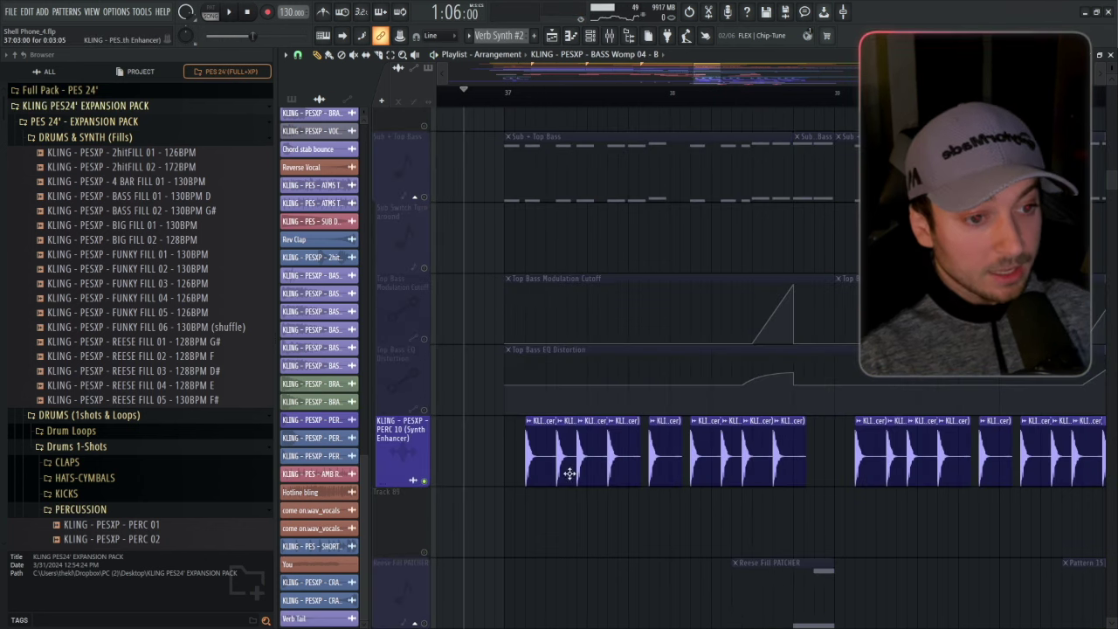
double_click(593, 468)
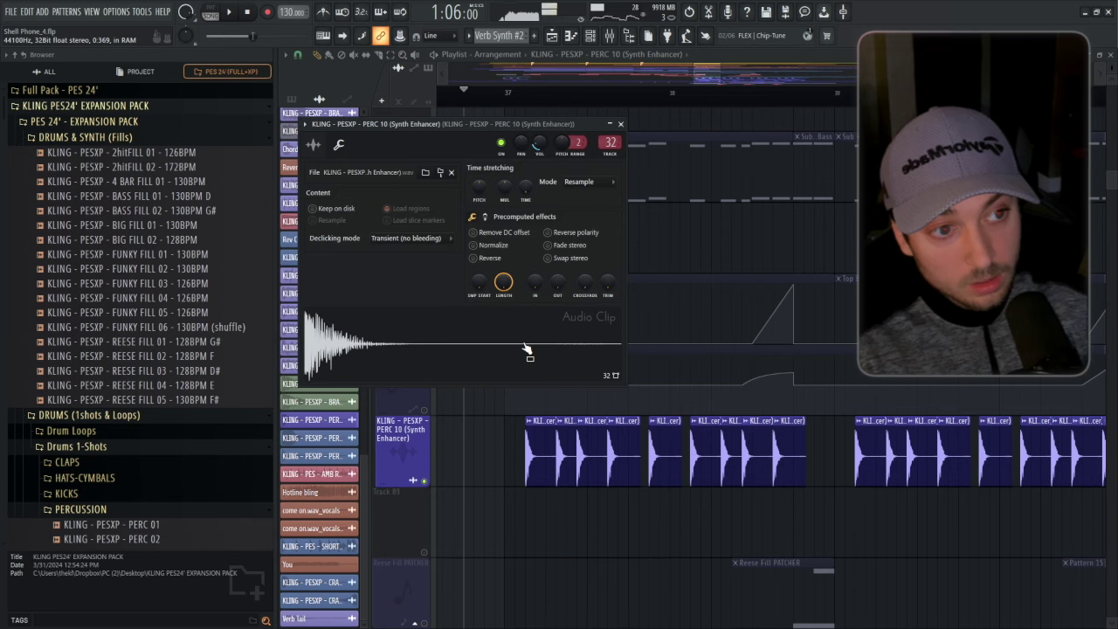
key("Escape")
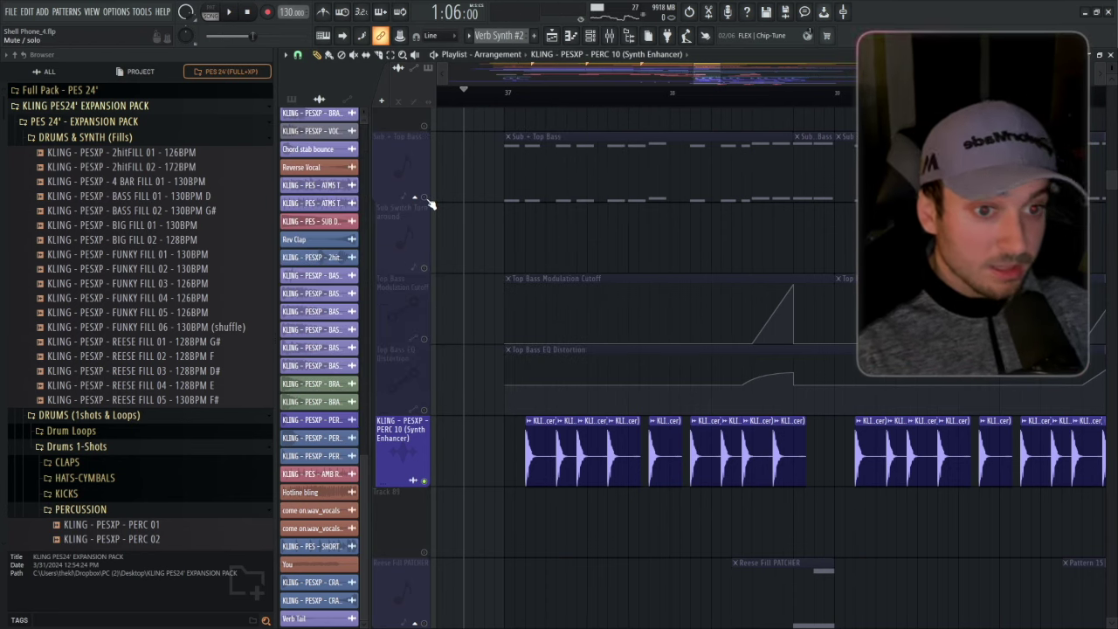
- Take the percussion track out of solo and play back the arrangement briefly
left_click(425, 200, "ctrl")
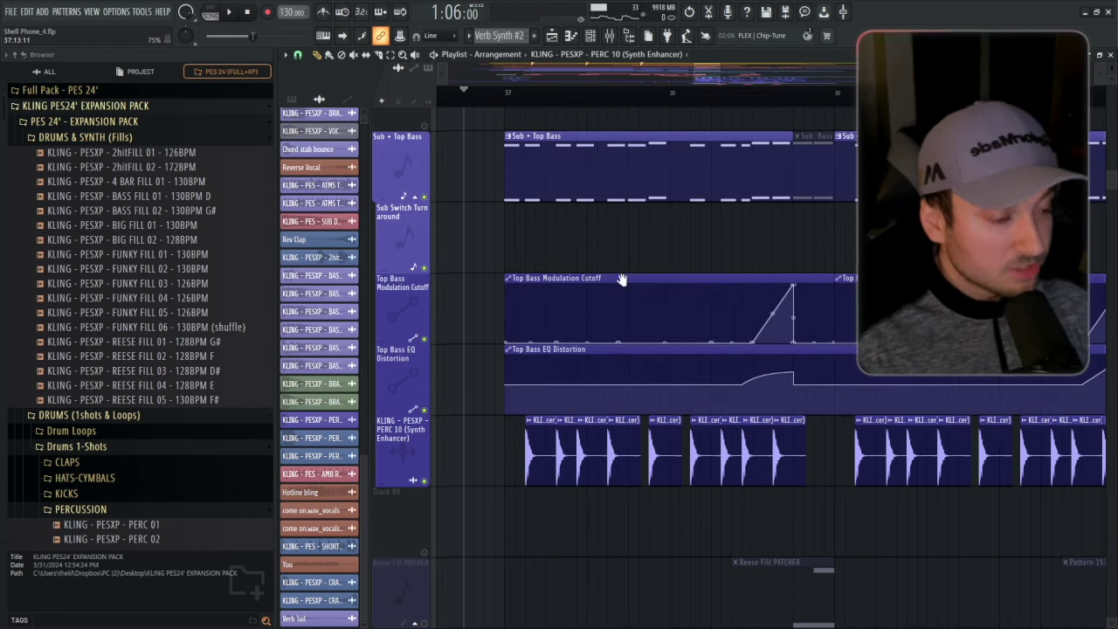
key("space")
scroll(673, 232, "down", 1)
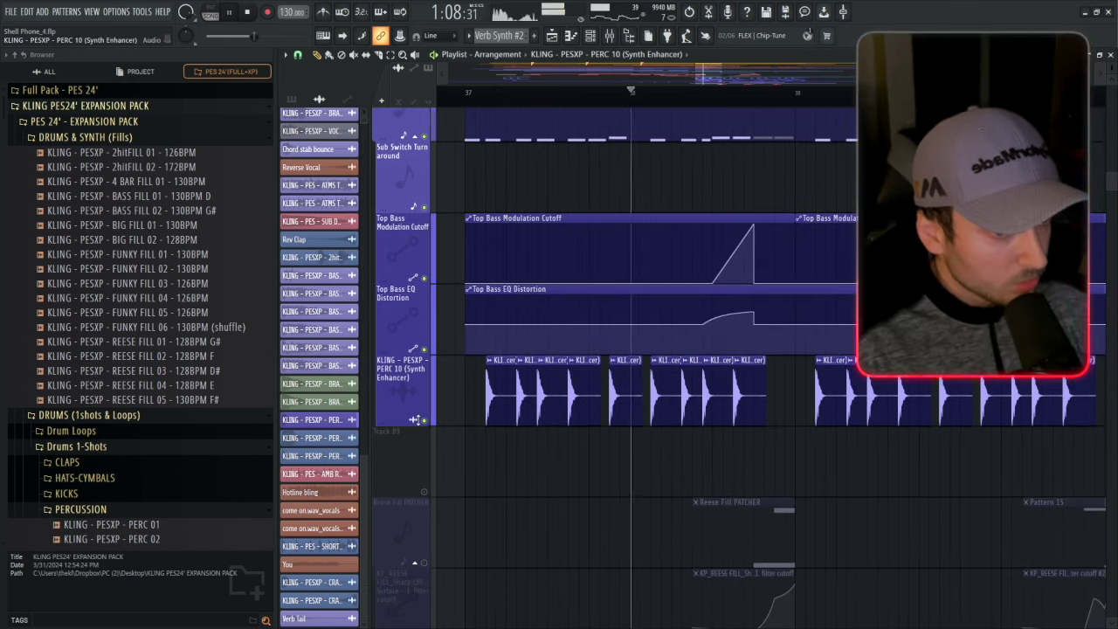
key("space")
scroll(450, 488, "down", 5)
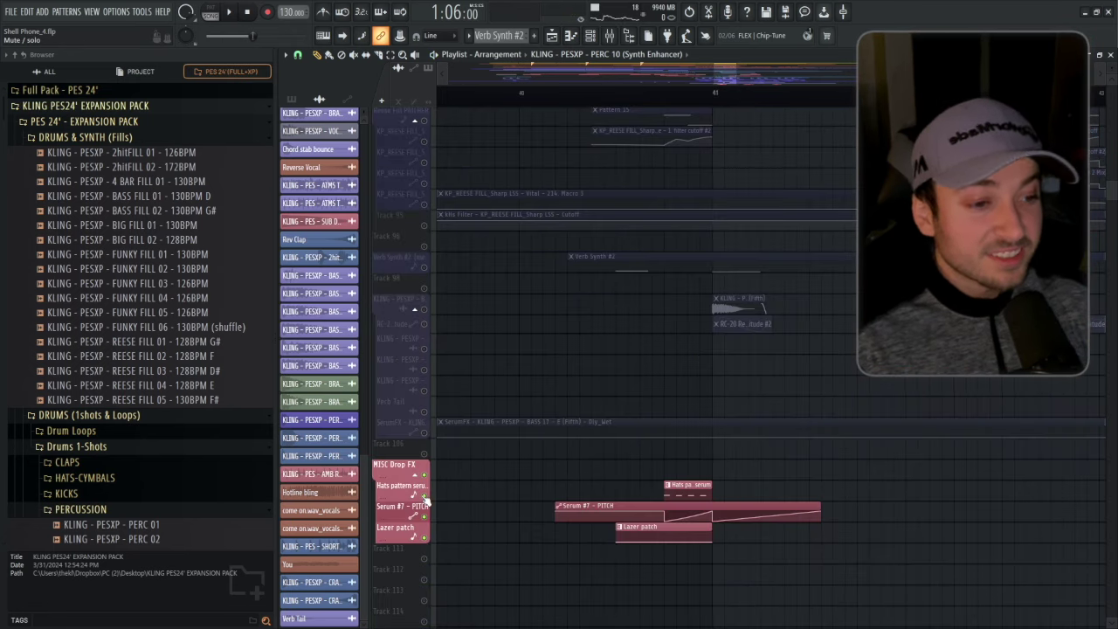
- Audition the Hats, Serum #7 and Lazer drop FX tracks, then unmute all and play
left_click(425, 496, "ctrl")
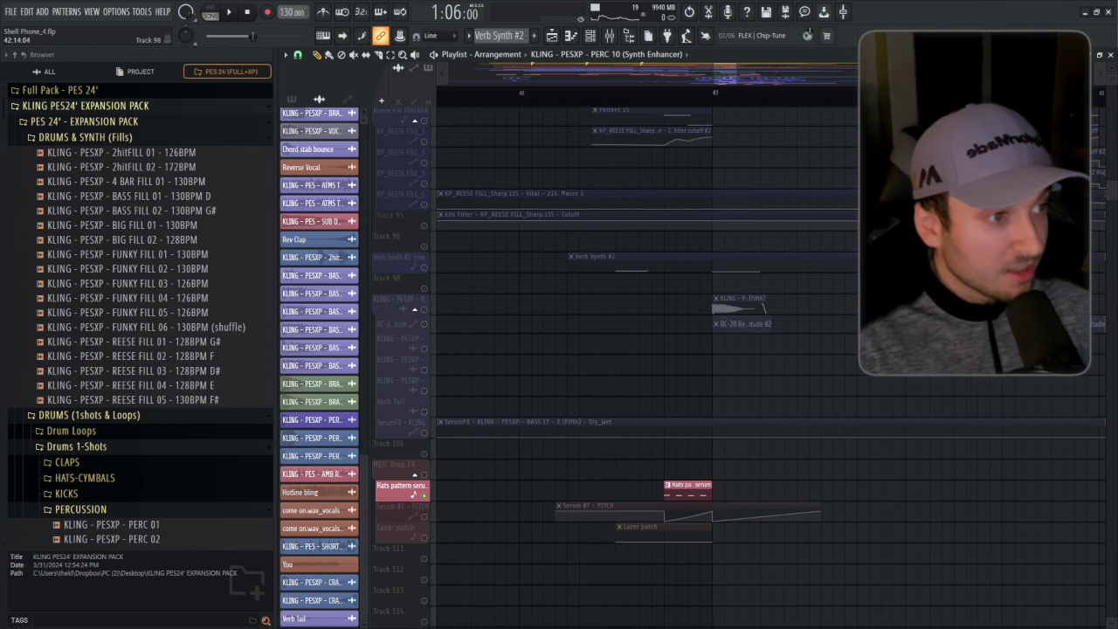
left_click(424, 516)
key("space")
left_click(425, 496, "ctrl")
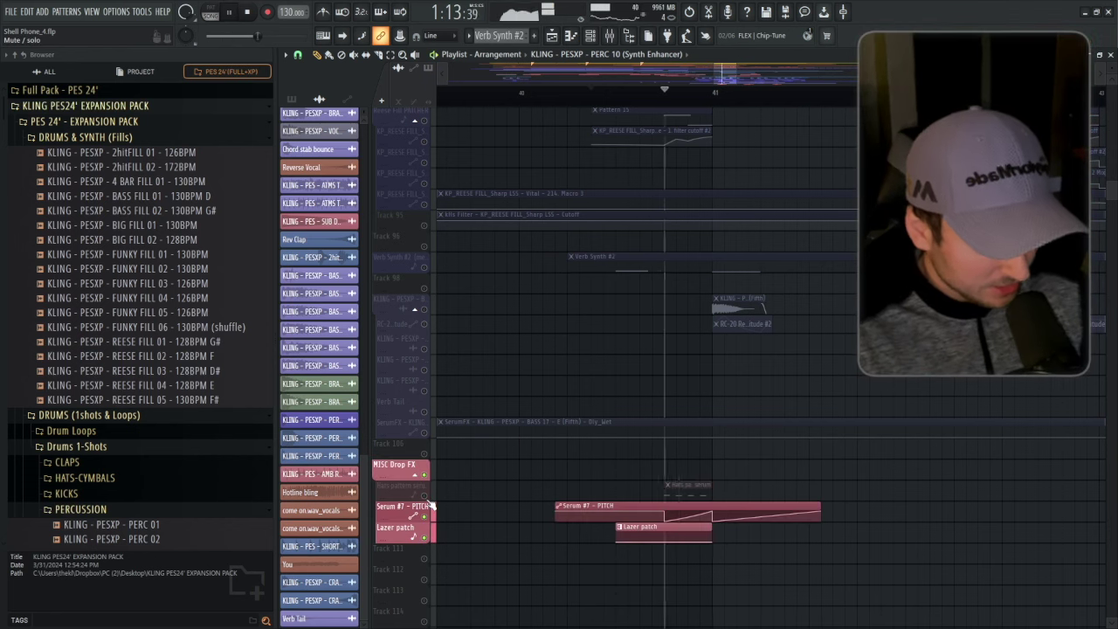
left_click(429, 506, "ctrl")
key("space")
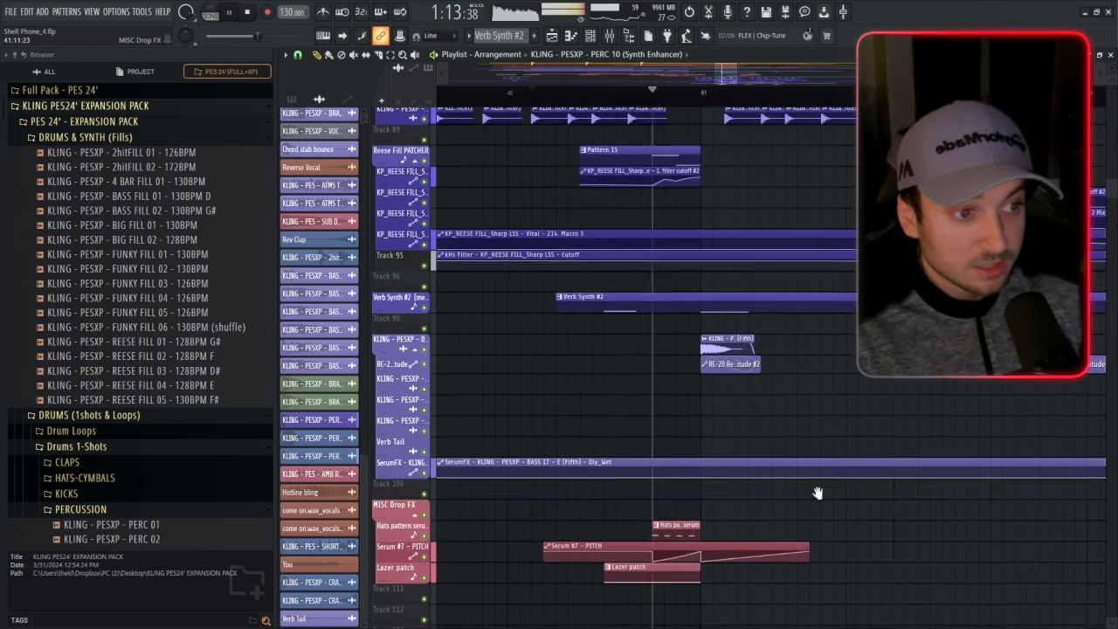
scroll(800, 464, "down", 1)
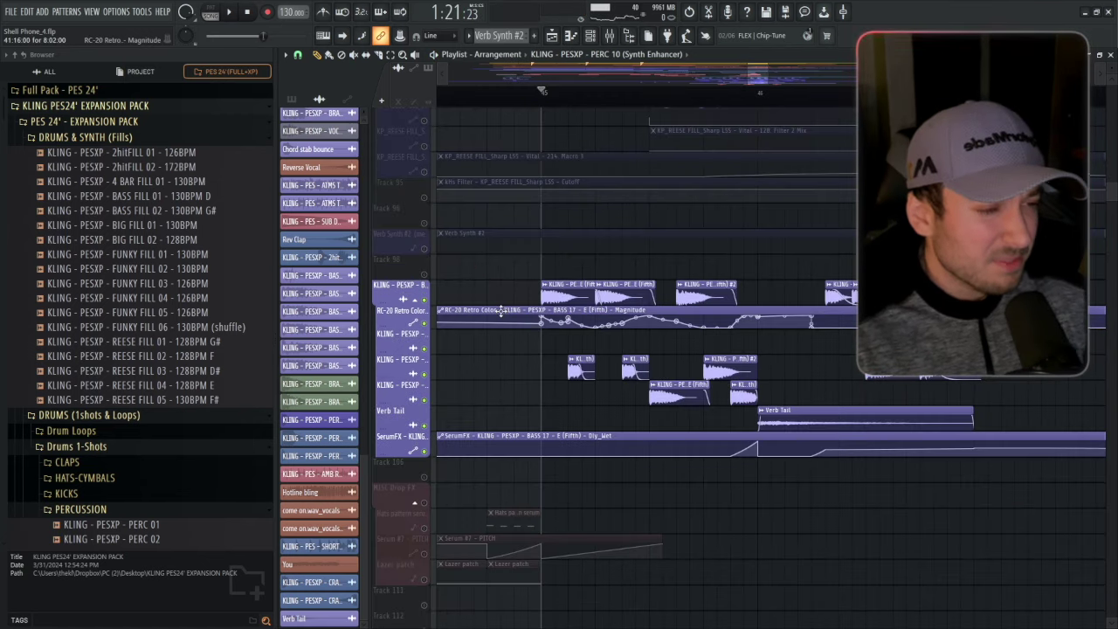
left_click_drag(569, 318, 510, 483)
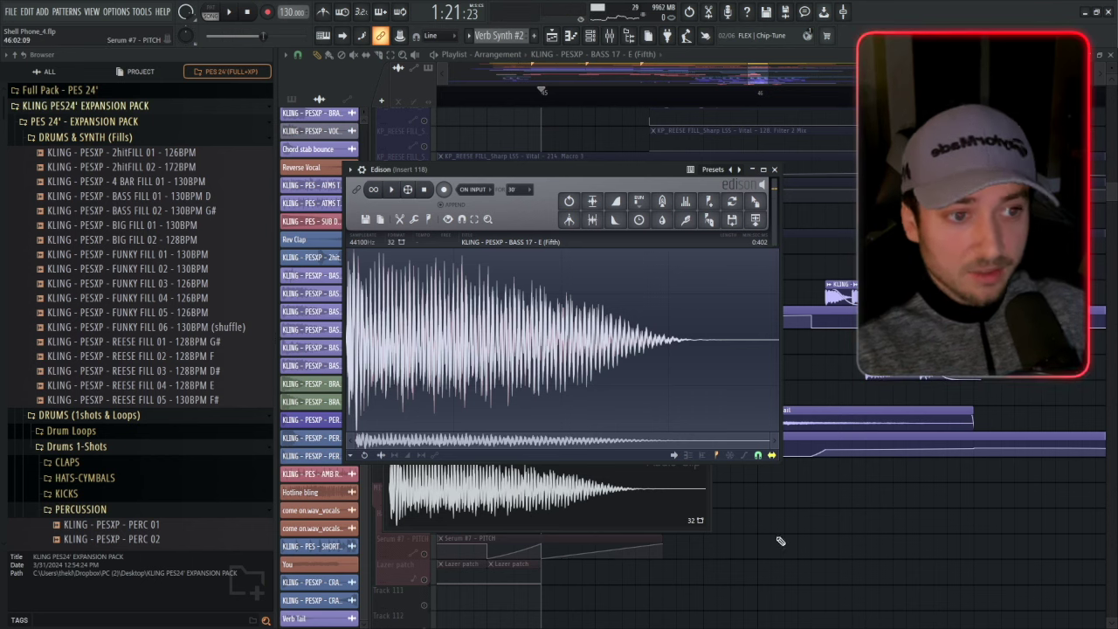
left_click_drag(780, 541, 775, 548)
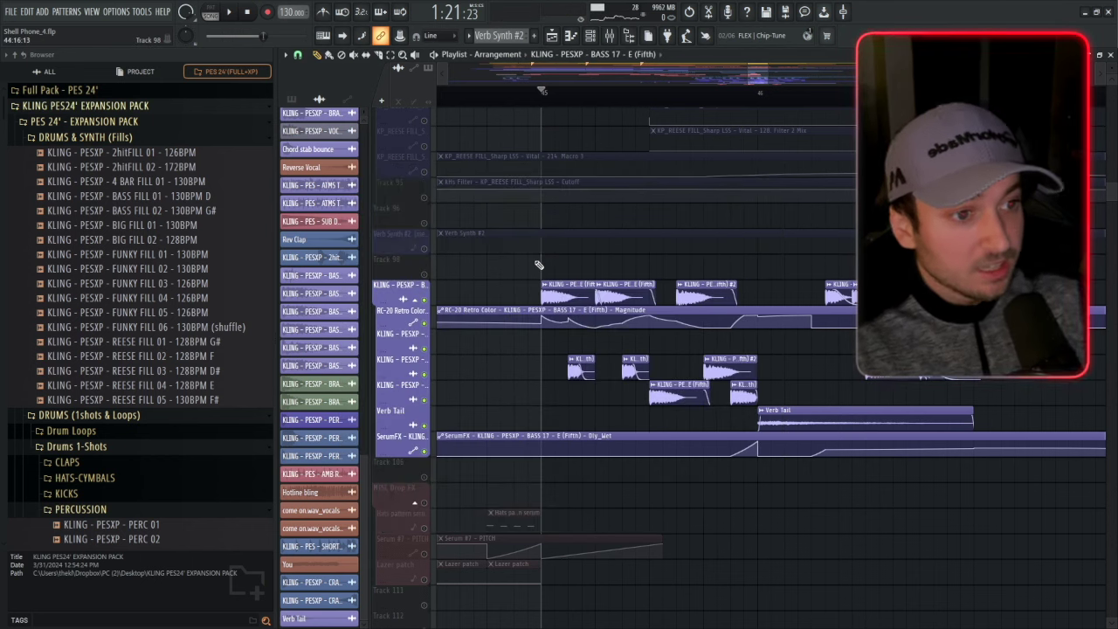
scroll(524, 436, "up", 3)
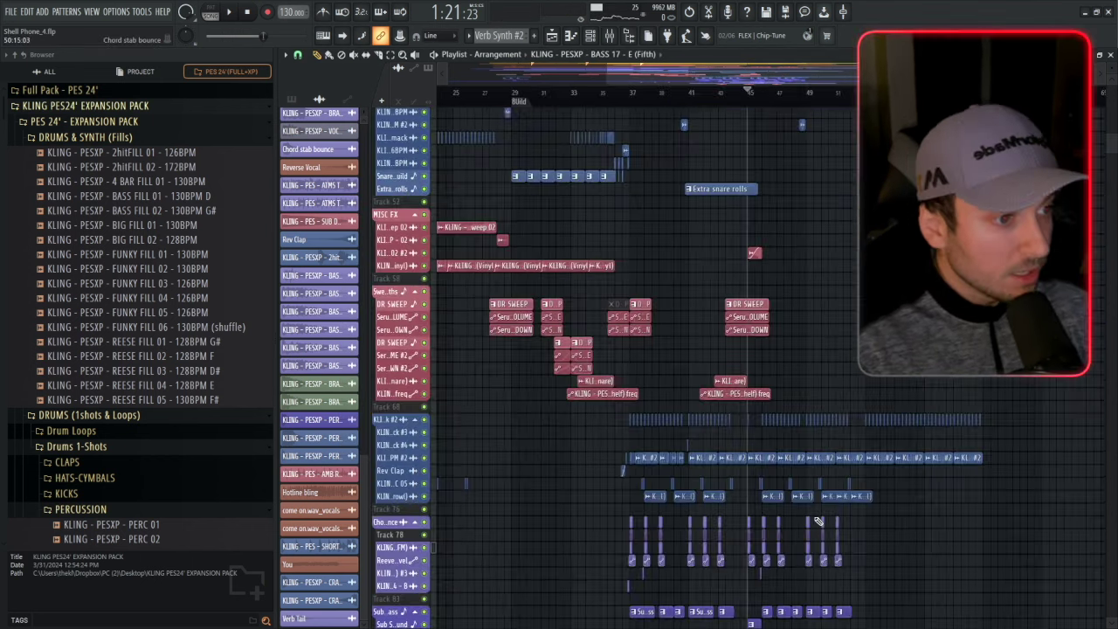
scroll(559, 524, "up", 3)
scroll(591, 597, "up", 3)
scroll(591, 597, "up", 2, "ctrl")
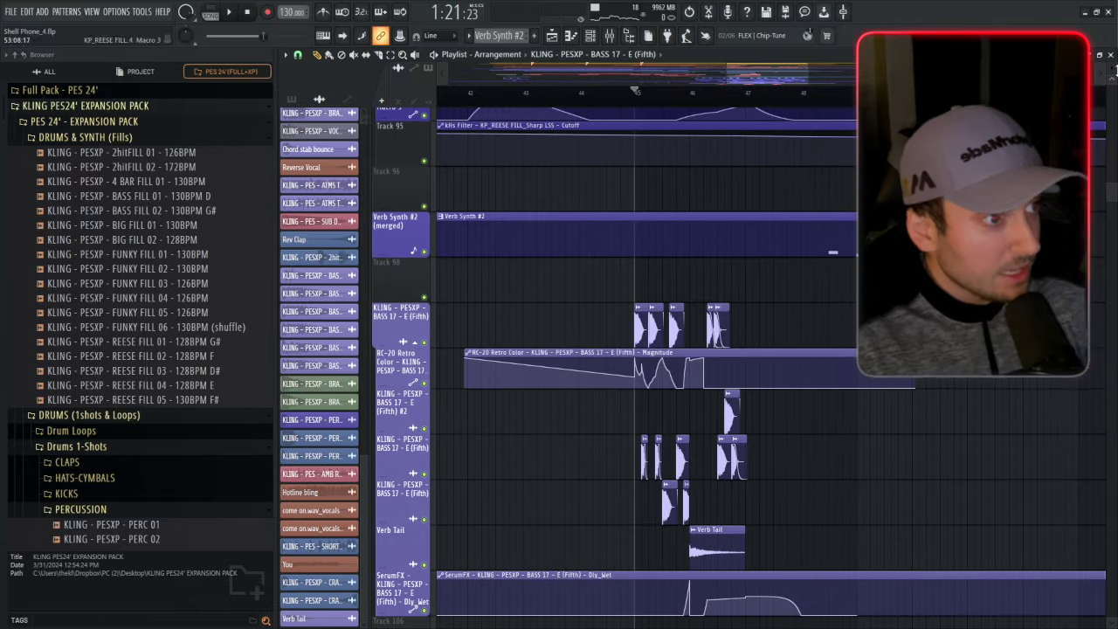
scroll(590, 597, "down", 3)
scroll(591, 598, "down", 3)
scroll(598, 225, "up", 2, "ctrl")
scroll(598, 224, "down", 1)
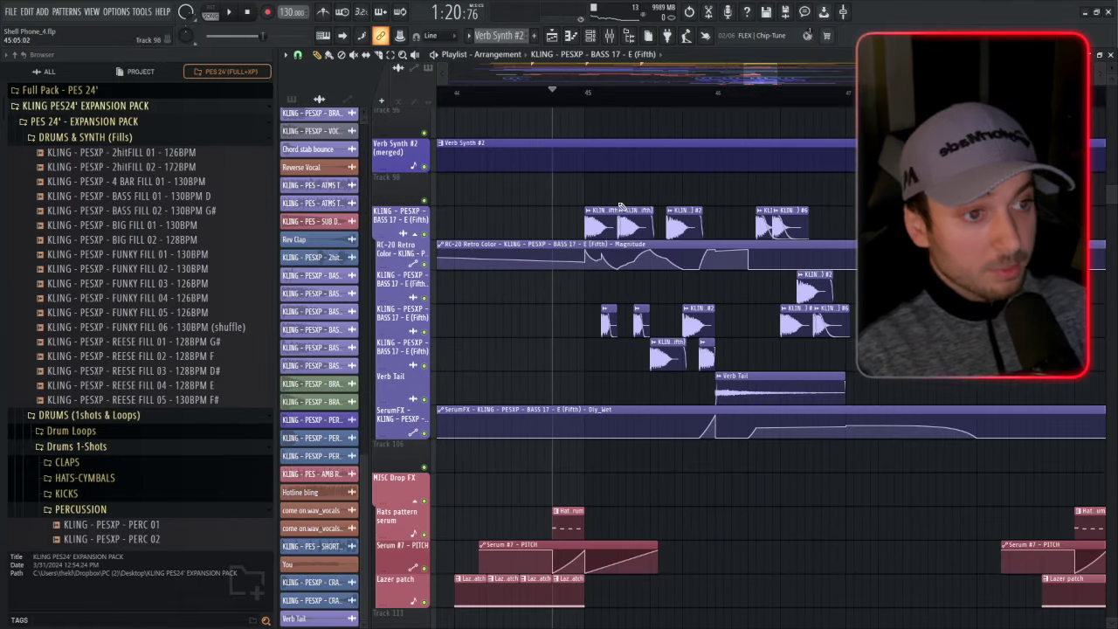
double_click(598, 225)
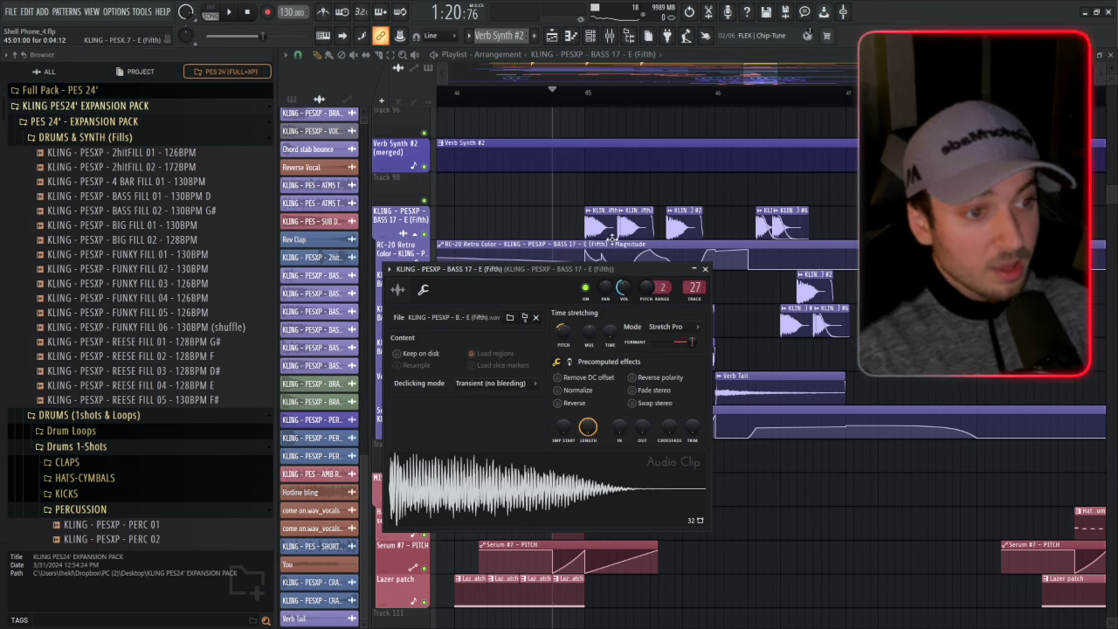
key("Escape")
key("space")
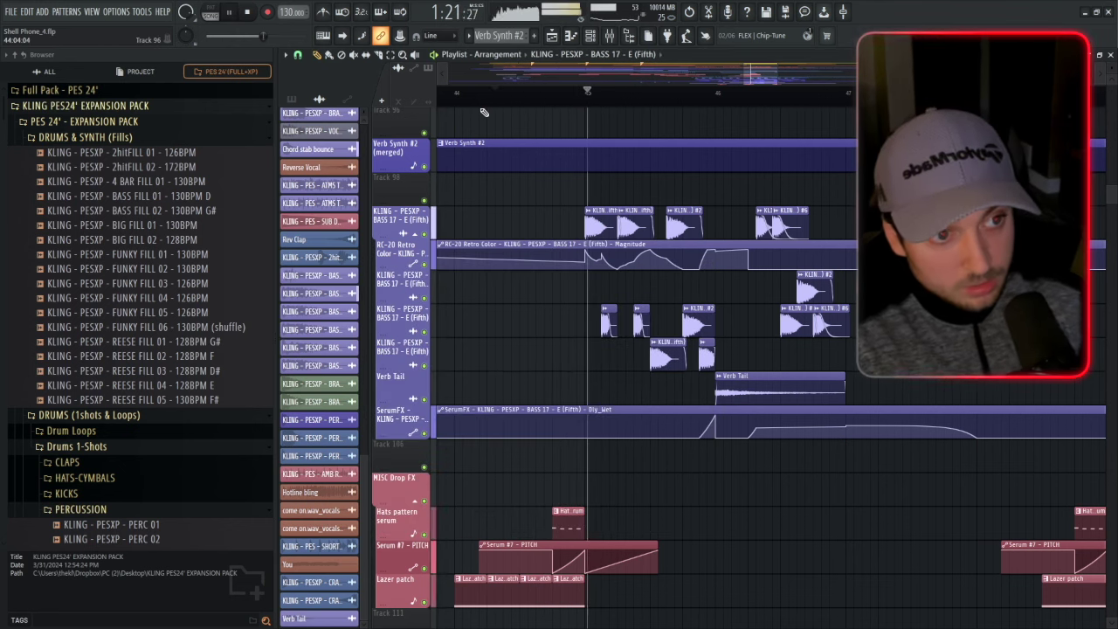
scroll(699, 354, "up", 1)
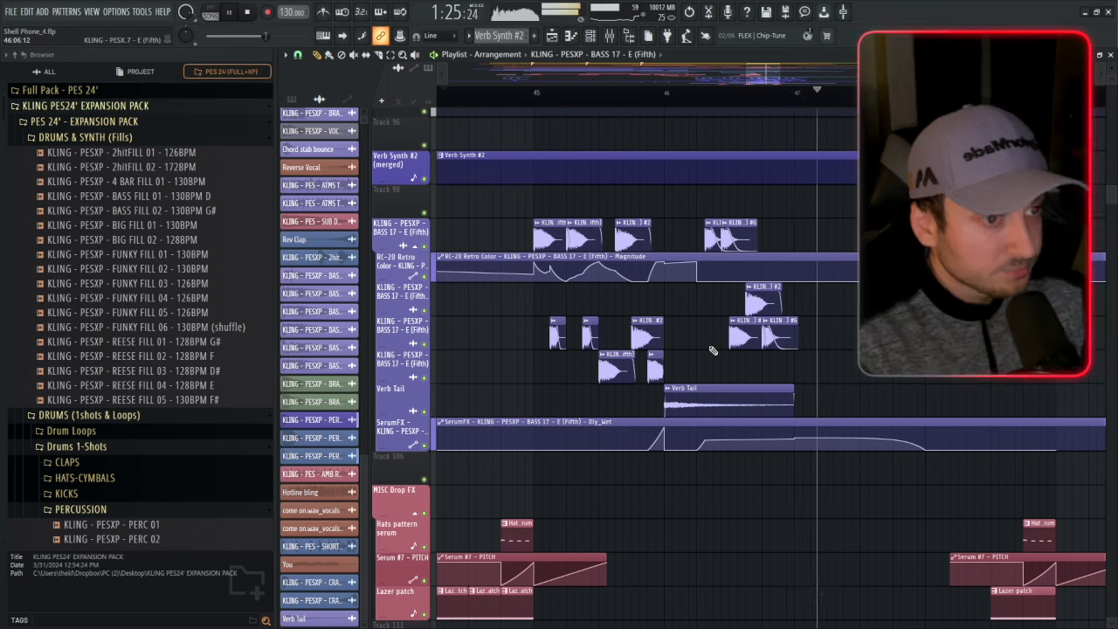
key("space")
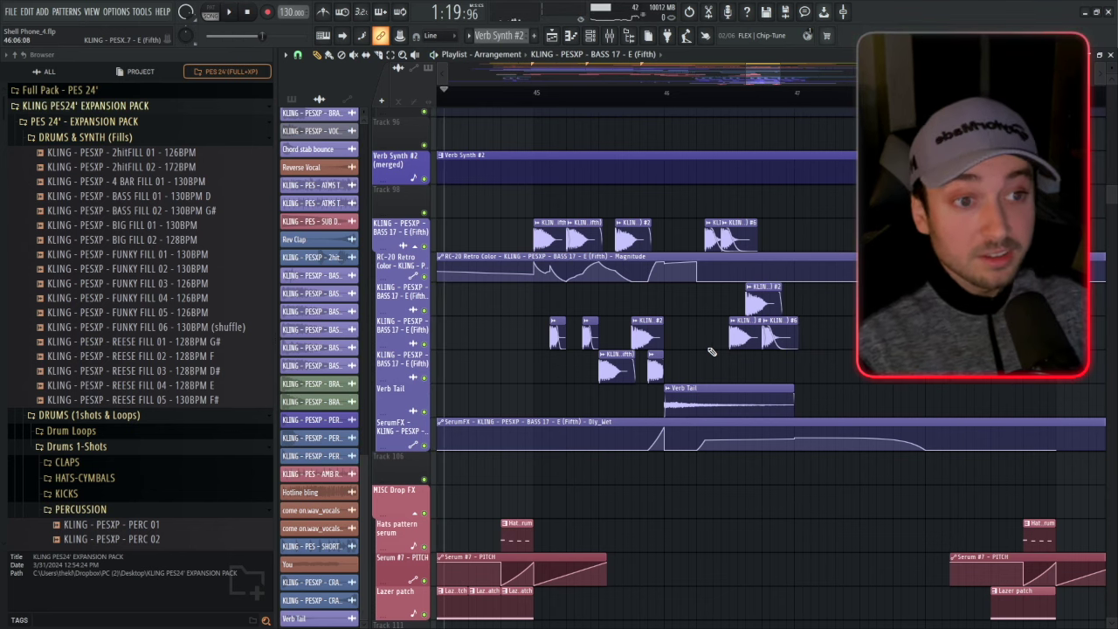
double_click(712, 341)
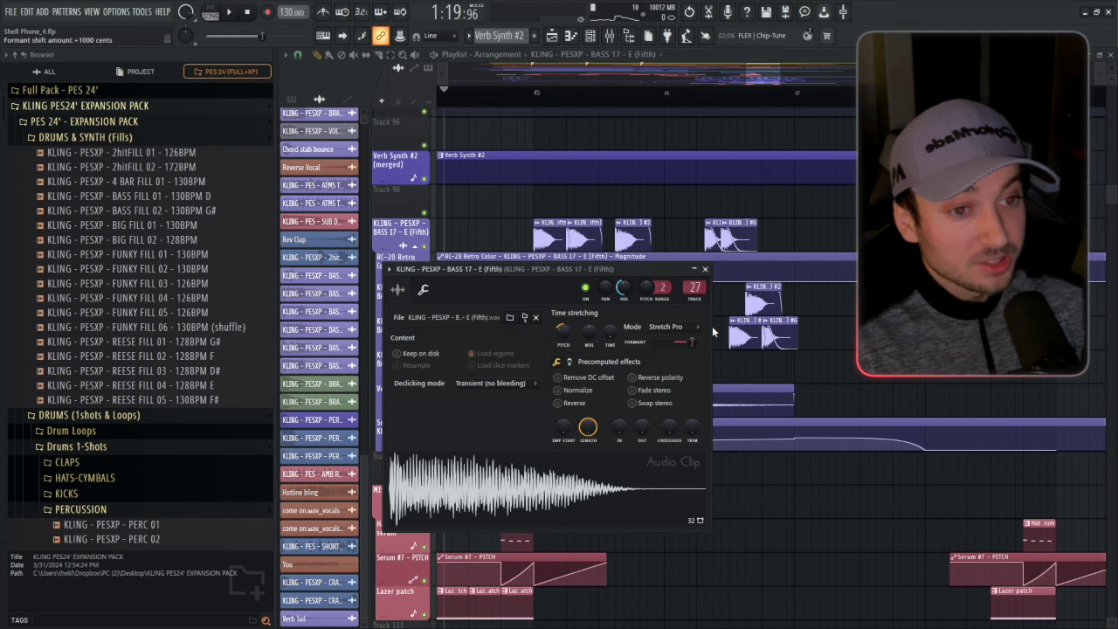
left_click(705, 268)
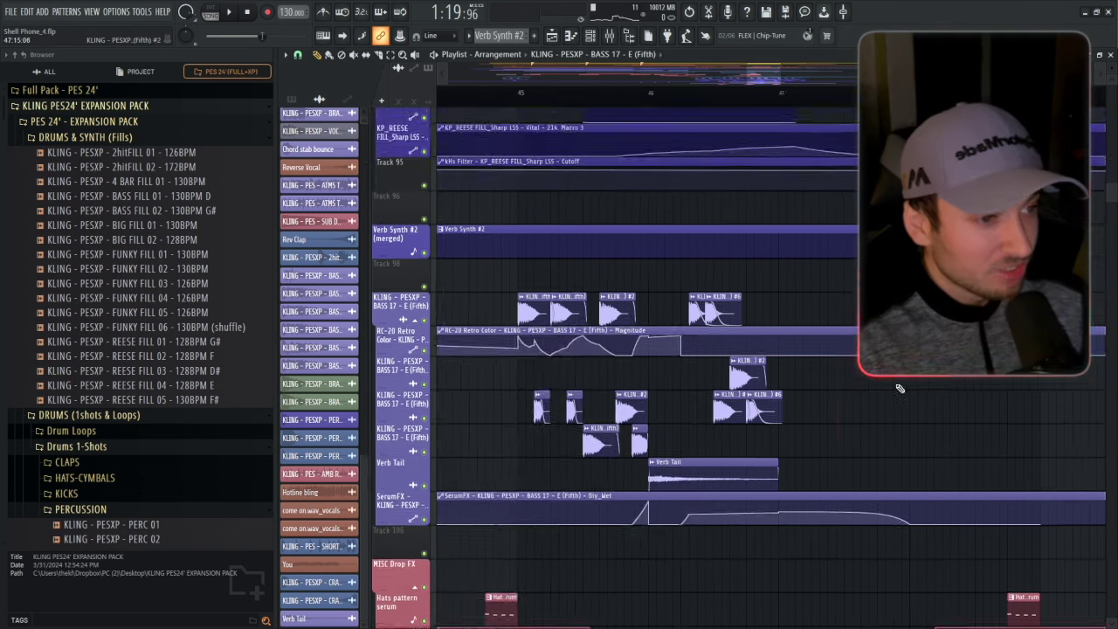
left_click_drag(924, 241, 753, 264)
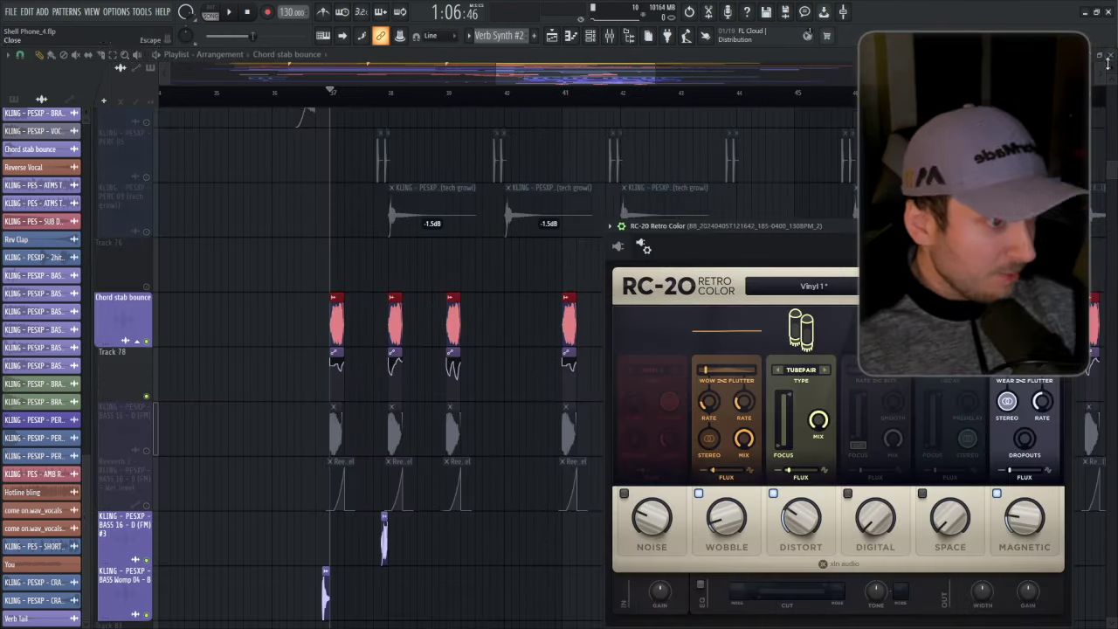
left_click_drag(702, 232, 605, 214)
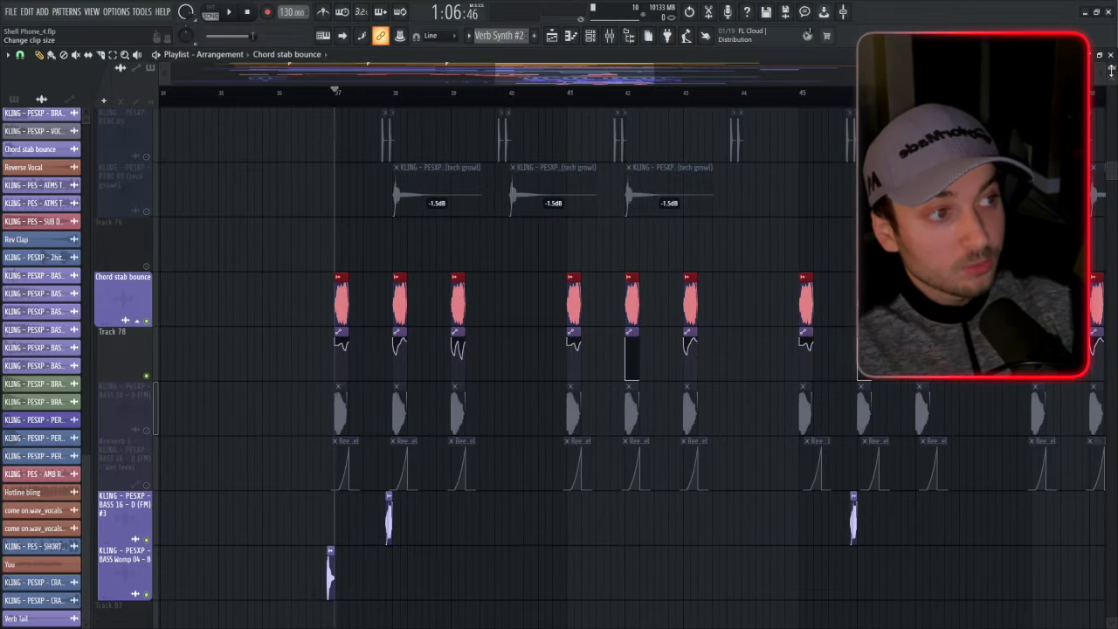
key("space")
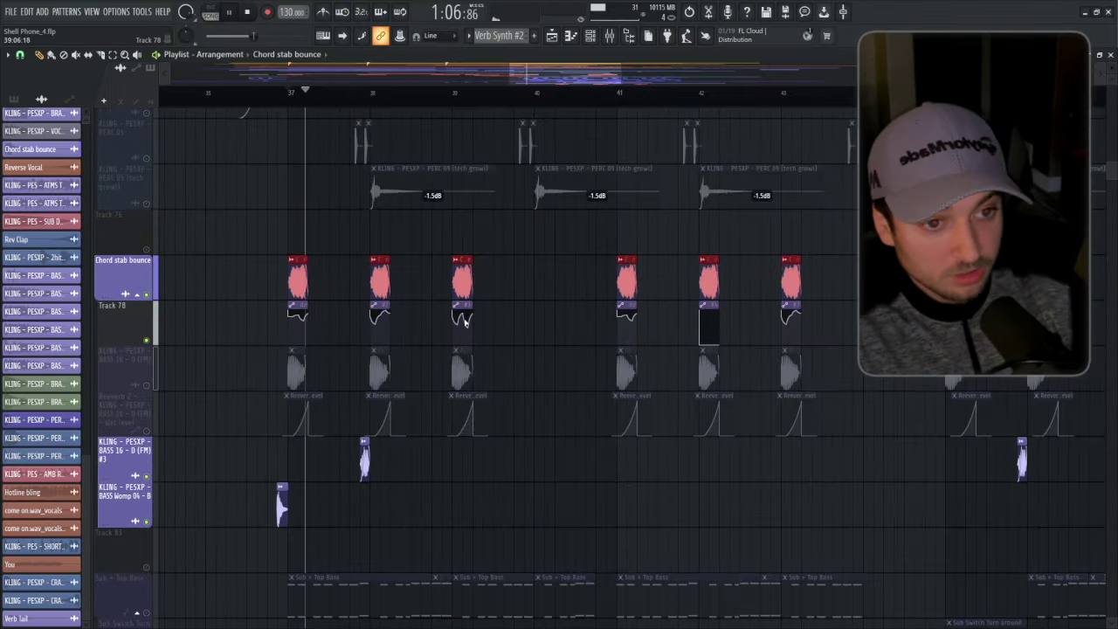
key("space")
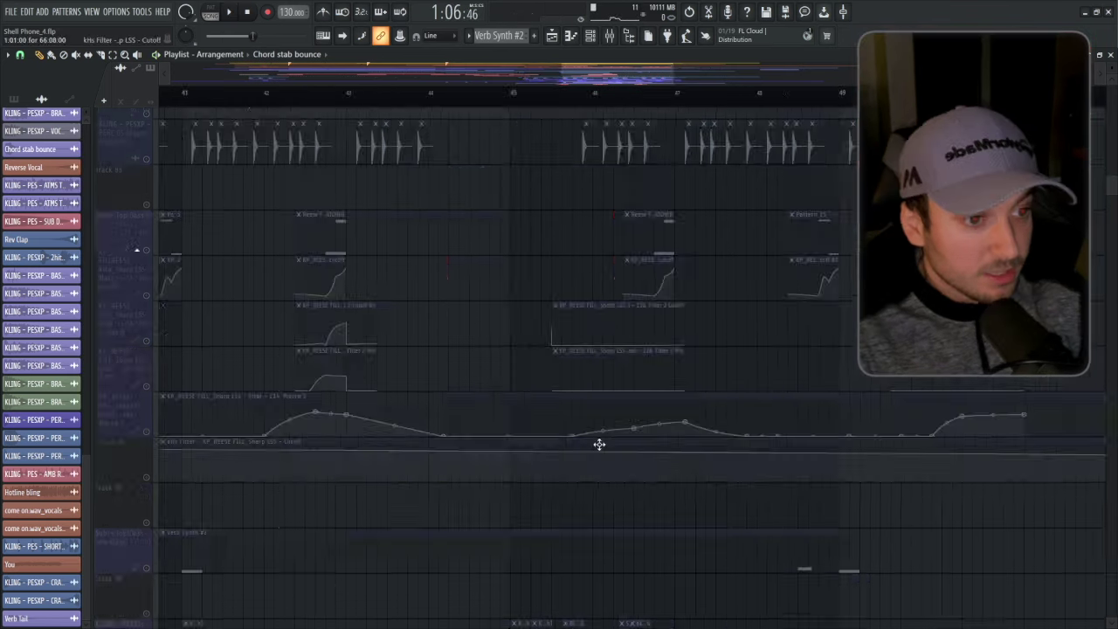
scroll(599, 444, "down", 5)
scroll(145, 270, "up", 3)
left_click(362, 582)
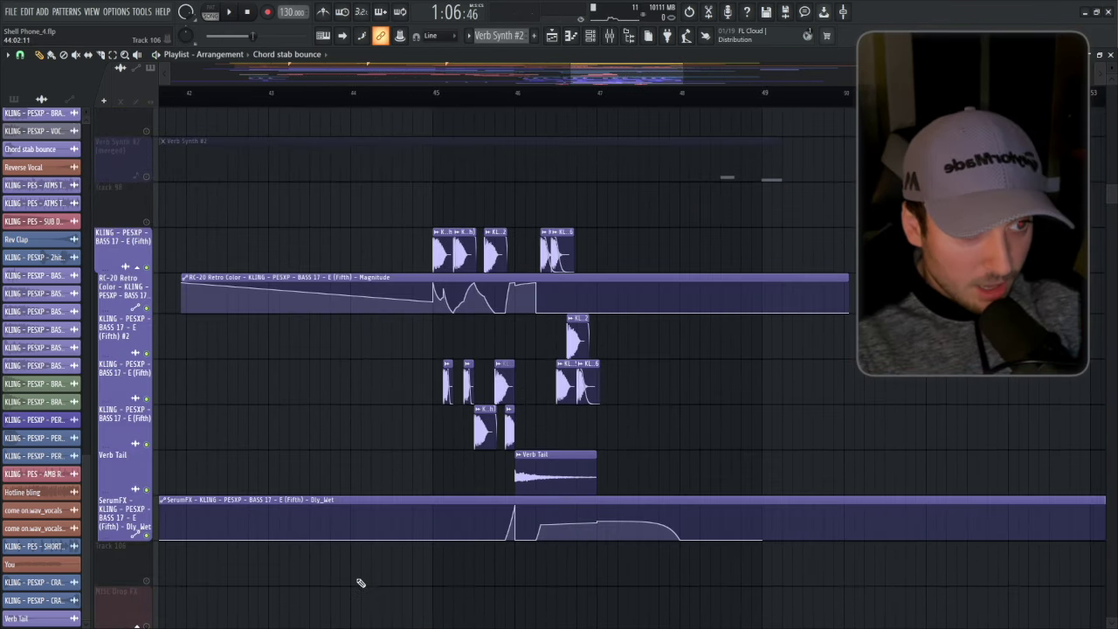
scroll(327, 220, "up", 2)
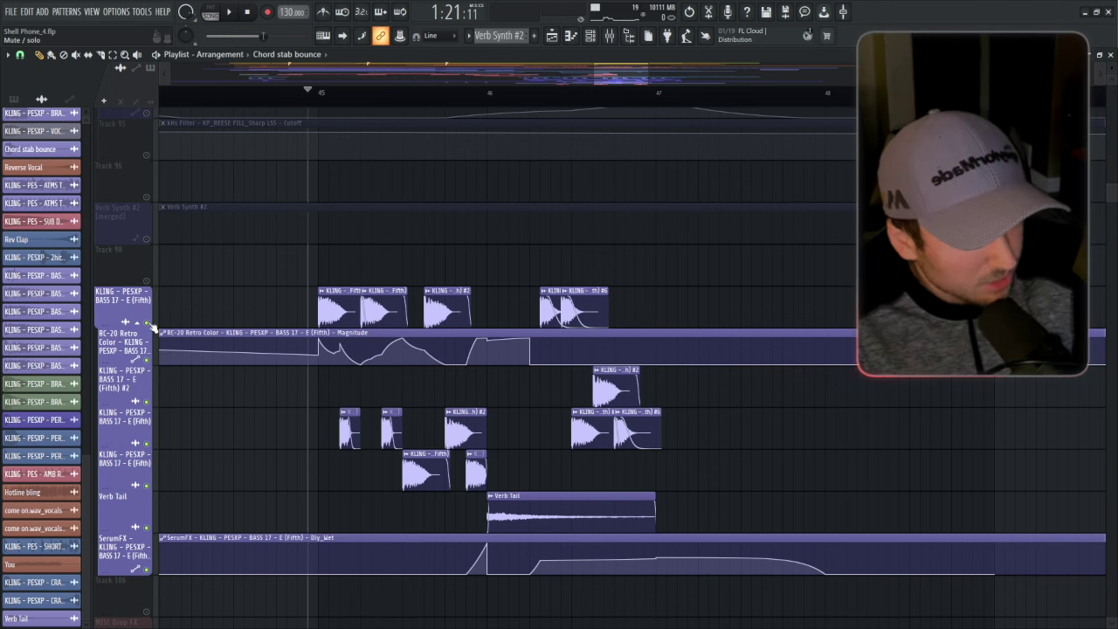
key("space")
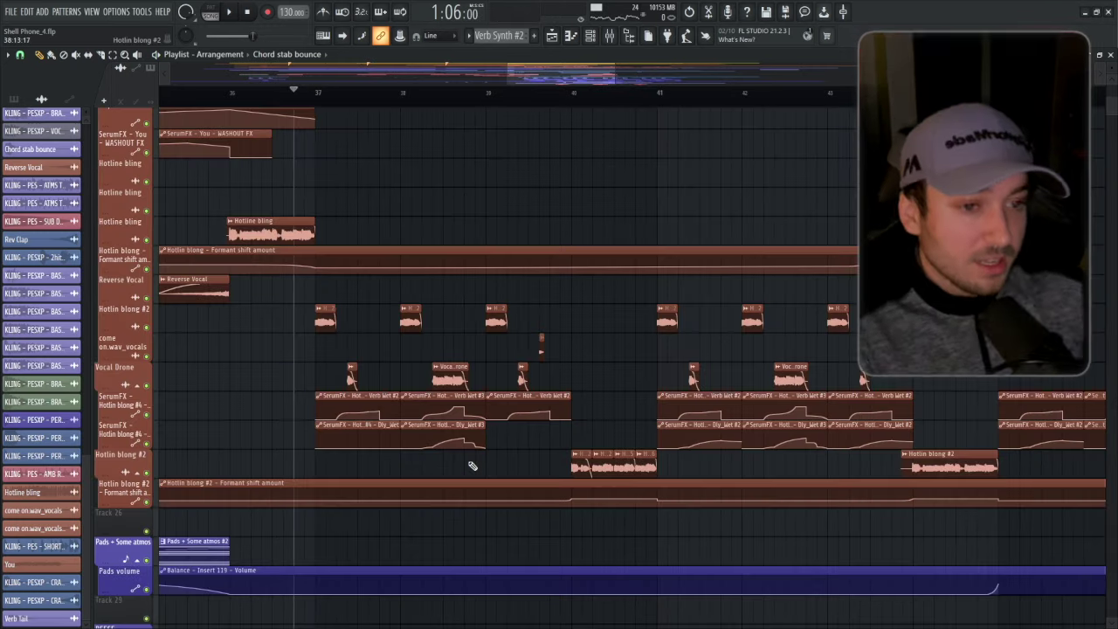
- Audition Vocal Drone soloed, then unsolo and mute it, with playback set just before bar 37
left_click(147, 385, "ctrl")
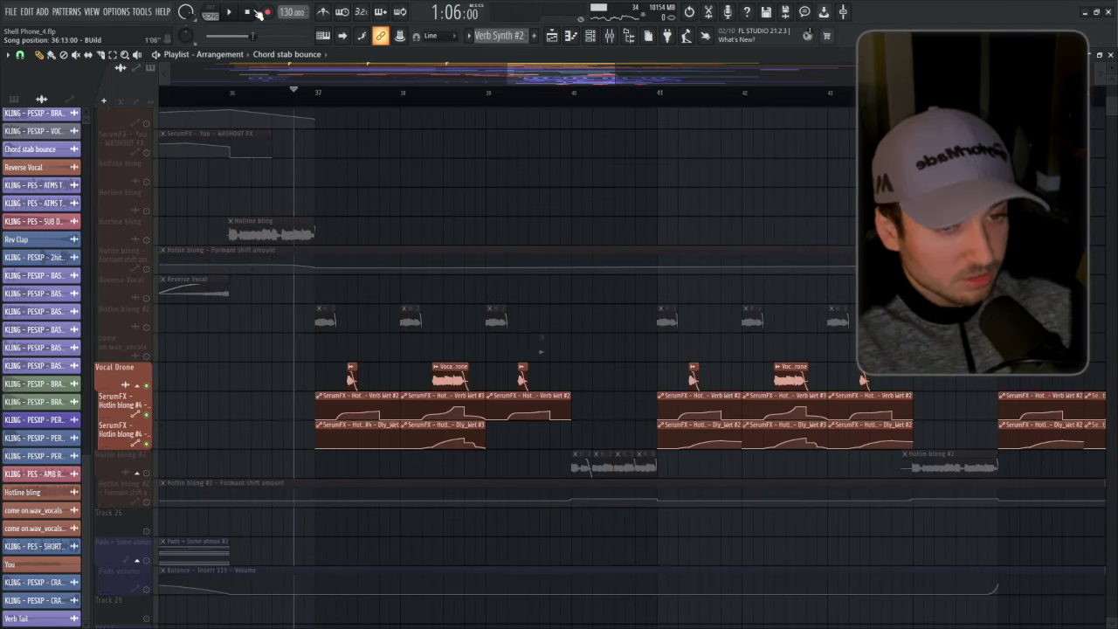
key("space")
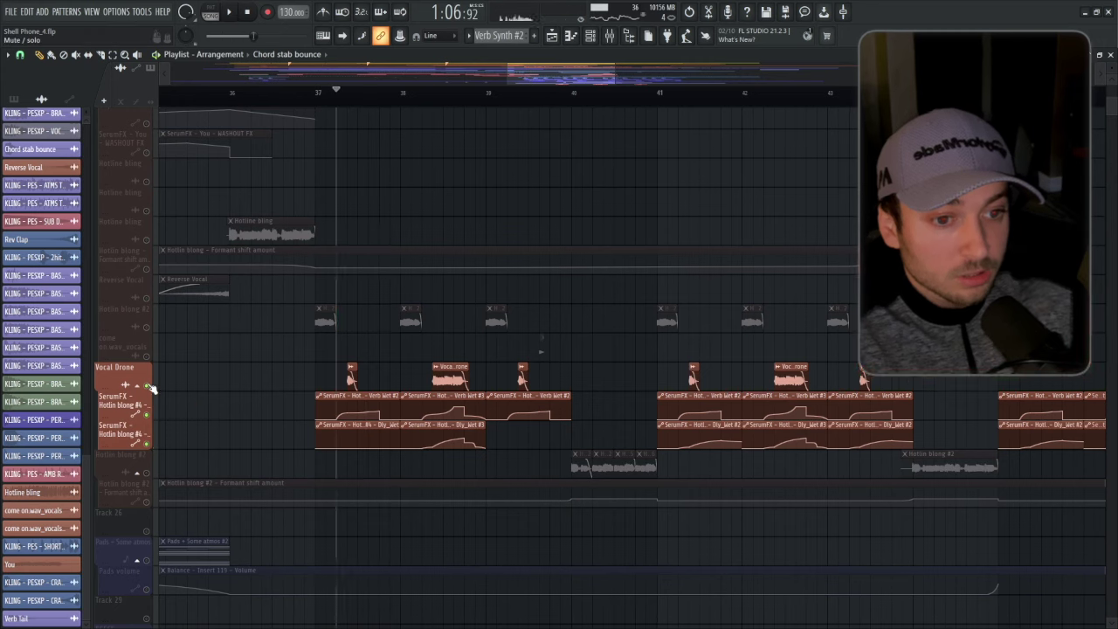
left_click(150, 386, "ctrl")
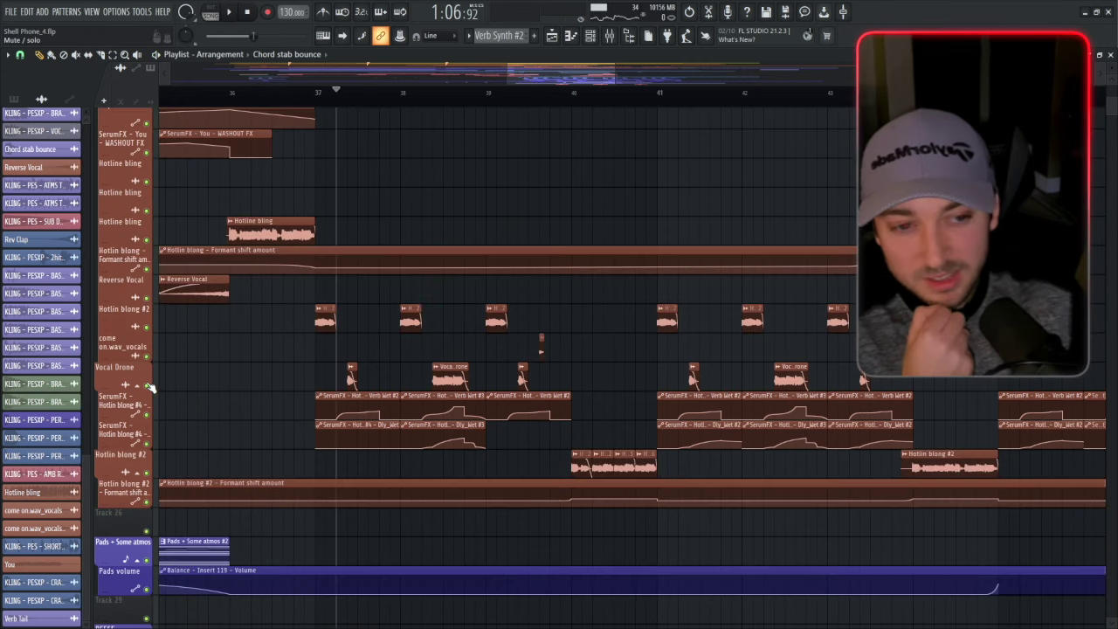
left_click(147, 385)
mouse_move(281, 116)
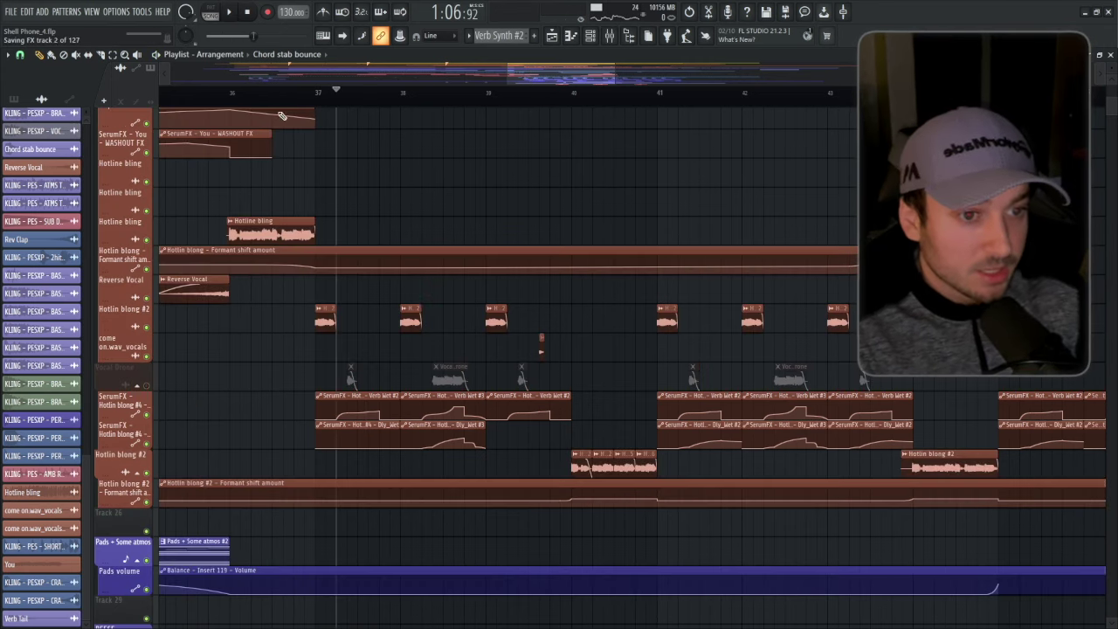
left_click(282, 90)
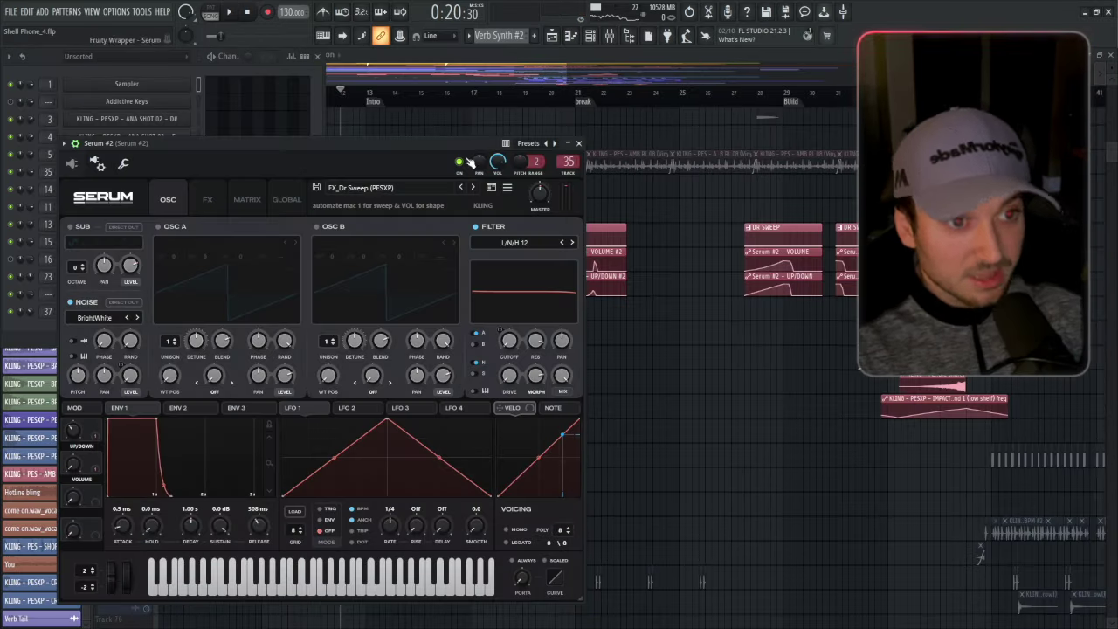
- Close the Serum sweep synth and play the playlist to review the vocal build automations
left_click(655, 445)
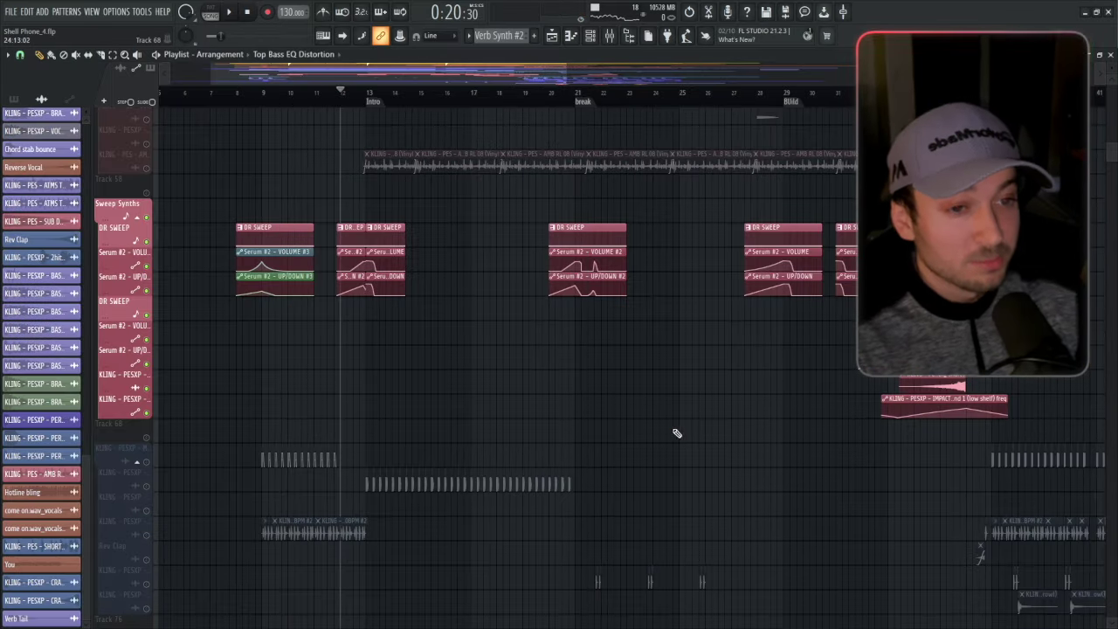
key("space")
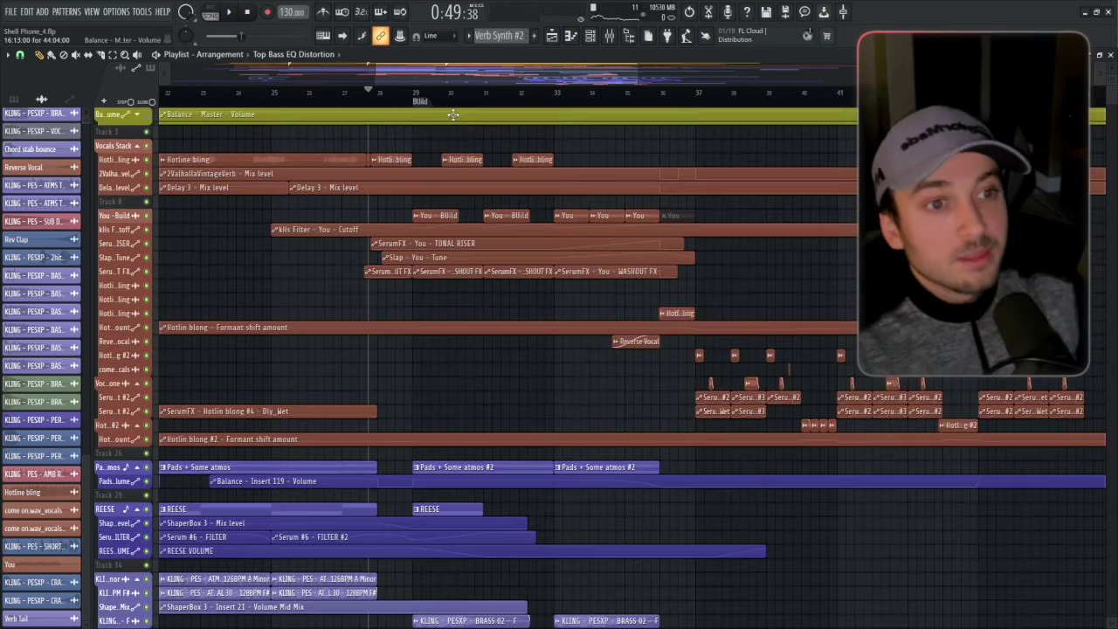
scroll(429, 336, "down", 2)
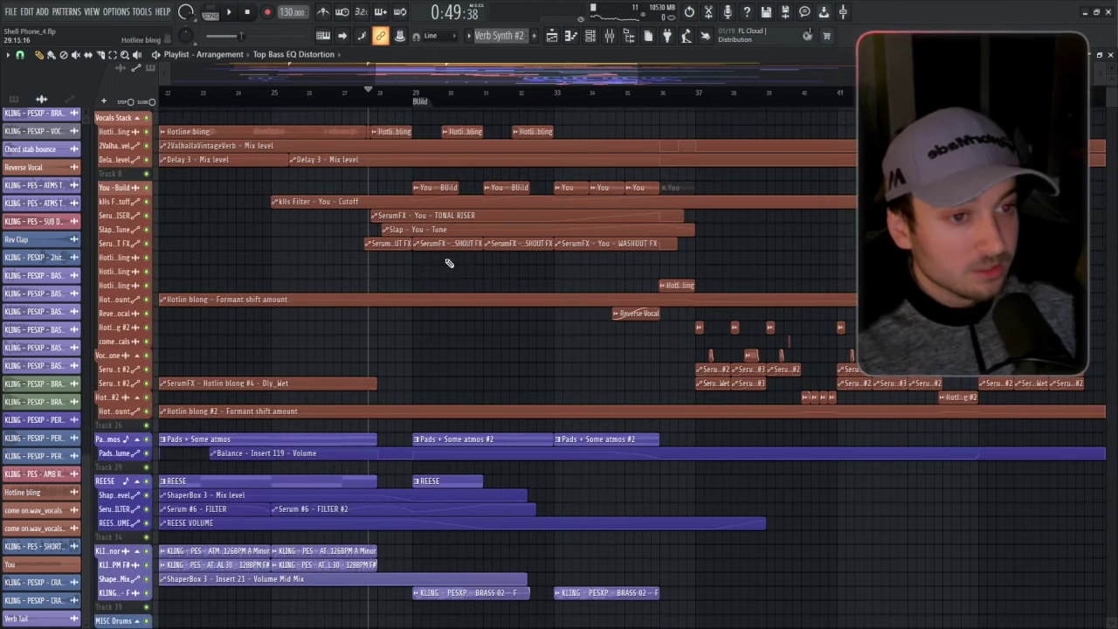
scroll(449, 263, "up", 2)
scroll(661, 298, "up", 3)
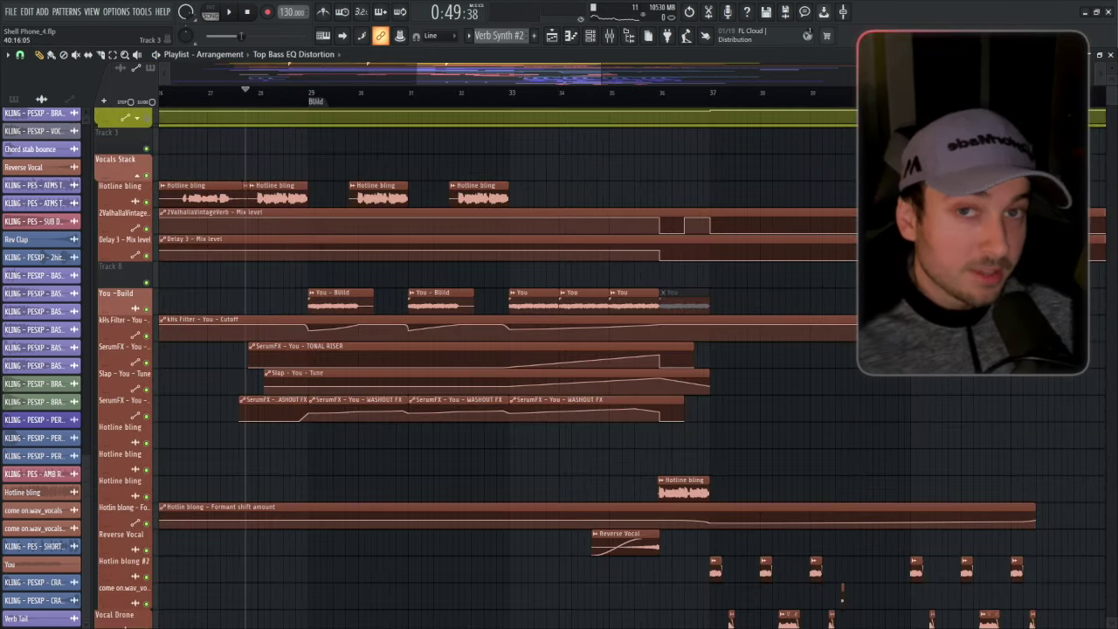